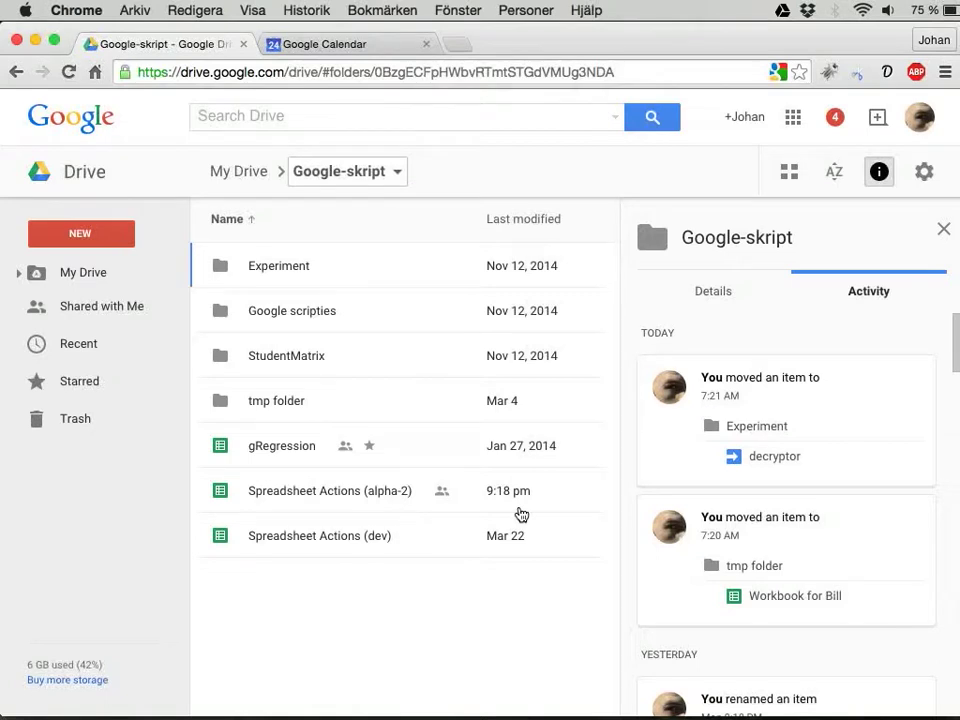
Step: Load tinyurl.com/spreadsheetactions in a new Chrome tab
{"action": "key", "text": "super+t"}
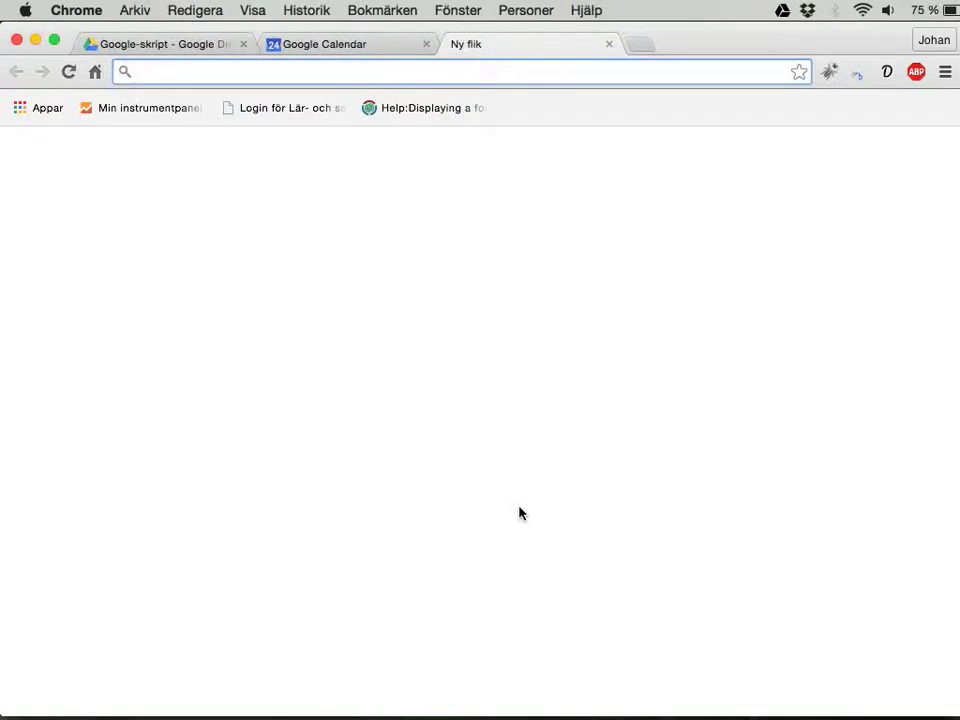
{"action": "type", "text": "kko"}
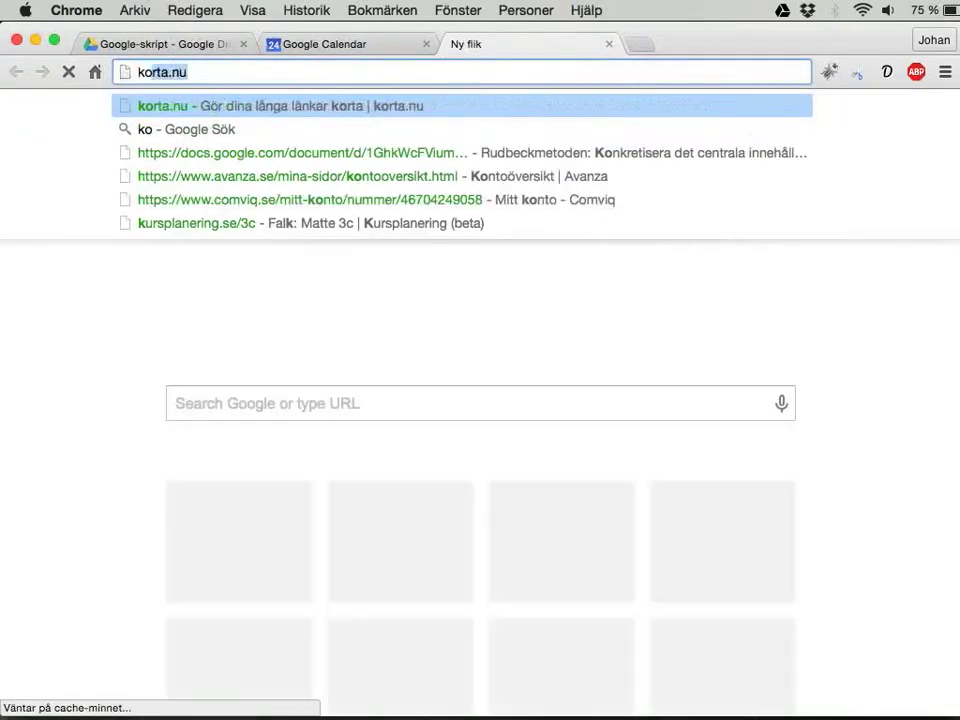
{"action": "key", "text": "BackSpace"}
{"action": "key", "text": "BackSpace"}
{"action": "key", "text": "BackSpace"}
{"action": "type", "text": "tinyurl.com/"}
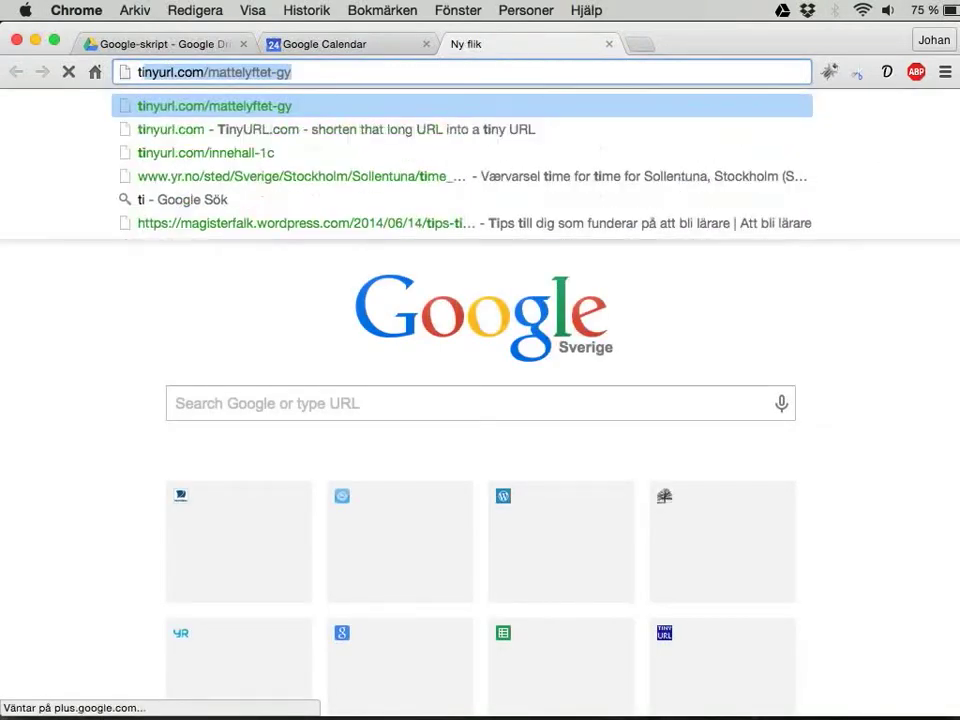
{"action": "key", "text": "BackSpace"}
{"action": "type", "text": "s"}
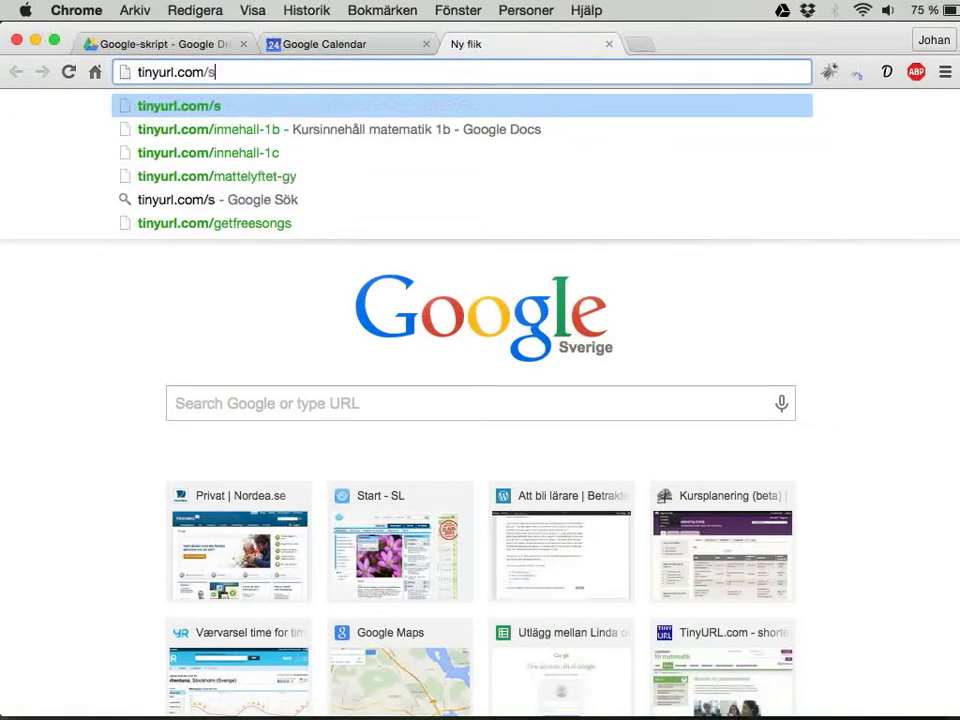
{"action": "type", "text": "preadsheetacti"}
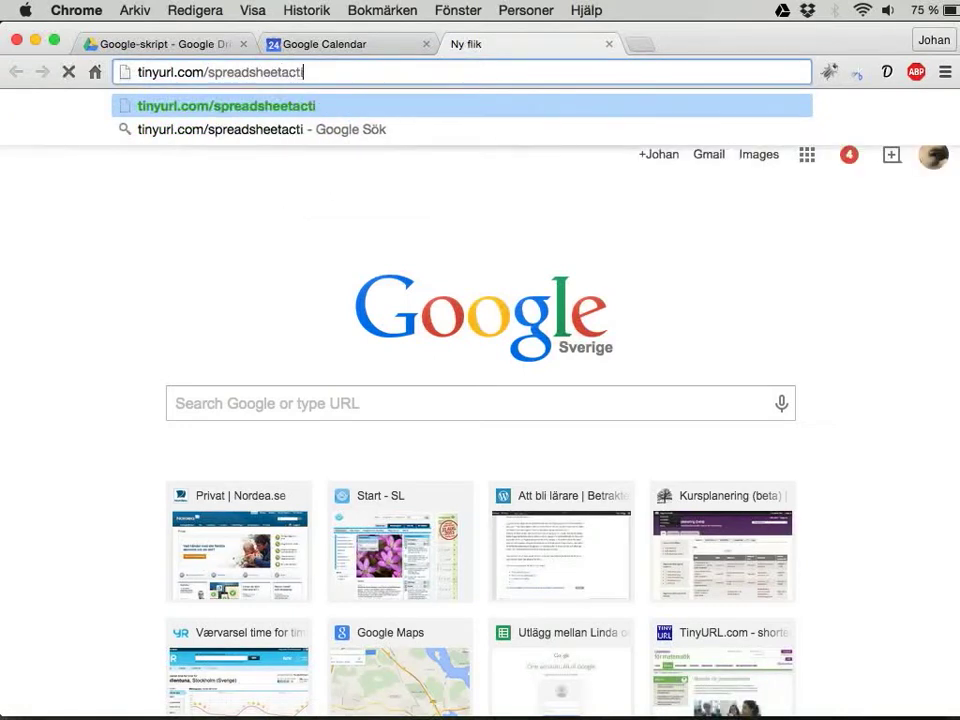
{"action": "type", "text": "ons"}
{"action": "key", "text": "Return"}
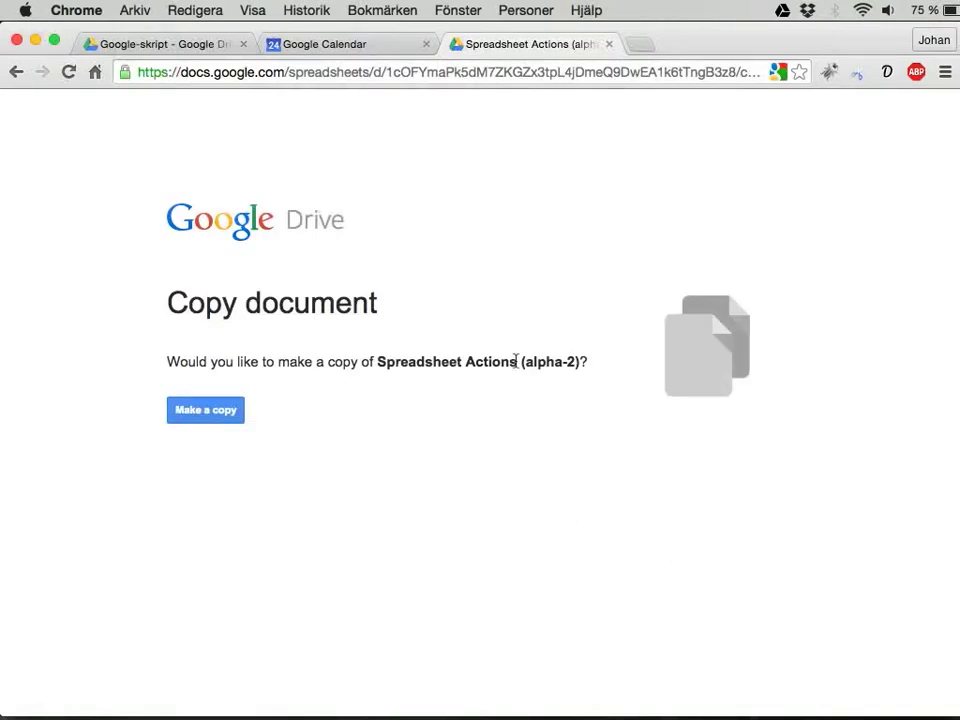
Step: Make a personal copy of Spreadsheet Actions (alpha-2) from the Copy document page
{"action": "left_click_drag", "start_coordinate": [378, 362], "coordinate": [590, 362]}
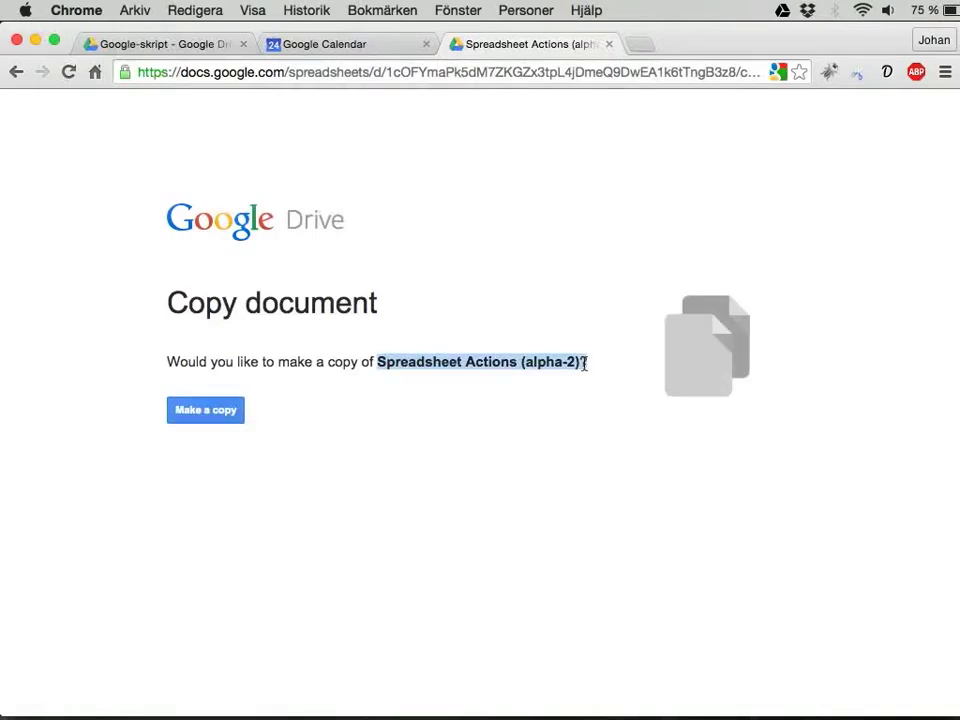
{"action": "left_click", "coordinate": [207, 420]}
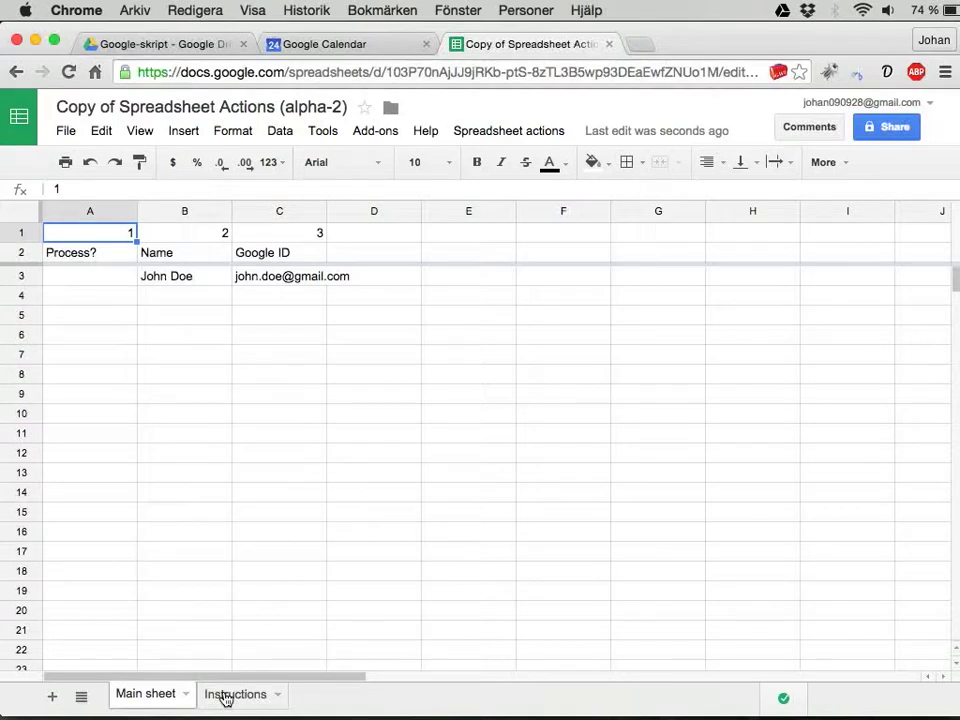
Step: Open the copy's bound script project through Tools > Script editor
{"action": "left_click", "coordinate": [321, 140]}
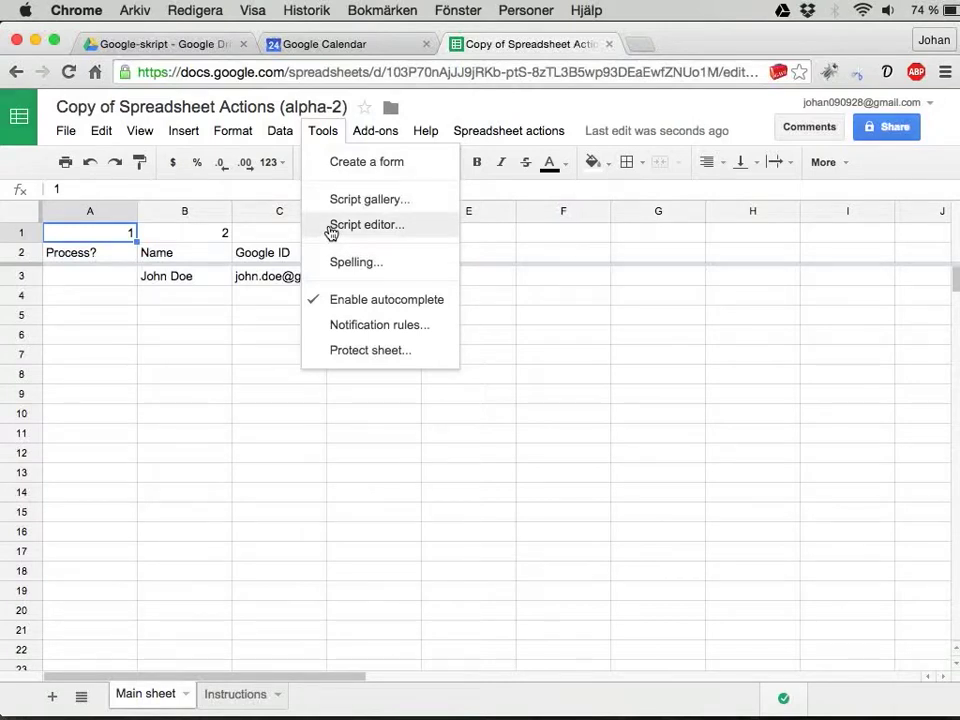
{"action": "left_click", "coordinate": [331, 226]}
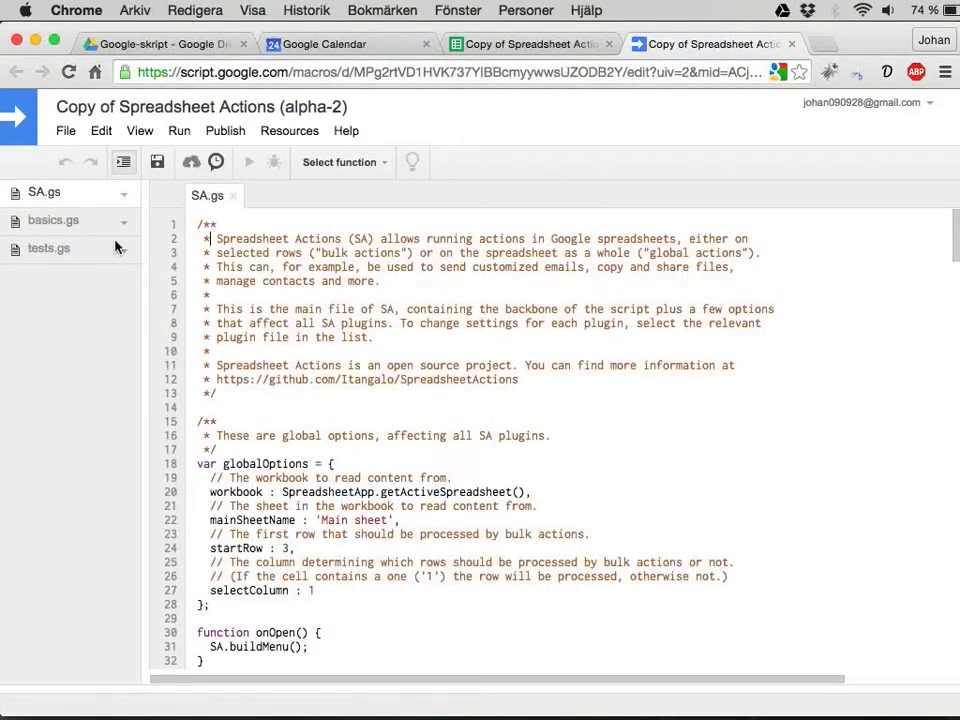
Step: View basics.gs and tests.gs, close both, and return to the spreadsheet tab
{"action": "left_click", "coordinate": [55, 221]}
{"action": "left_click", "coordinate": [51, 256]}
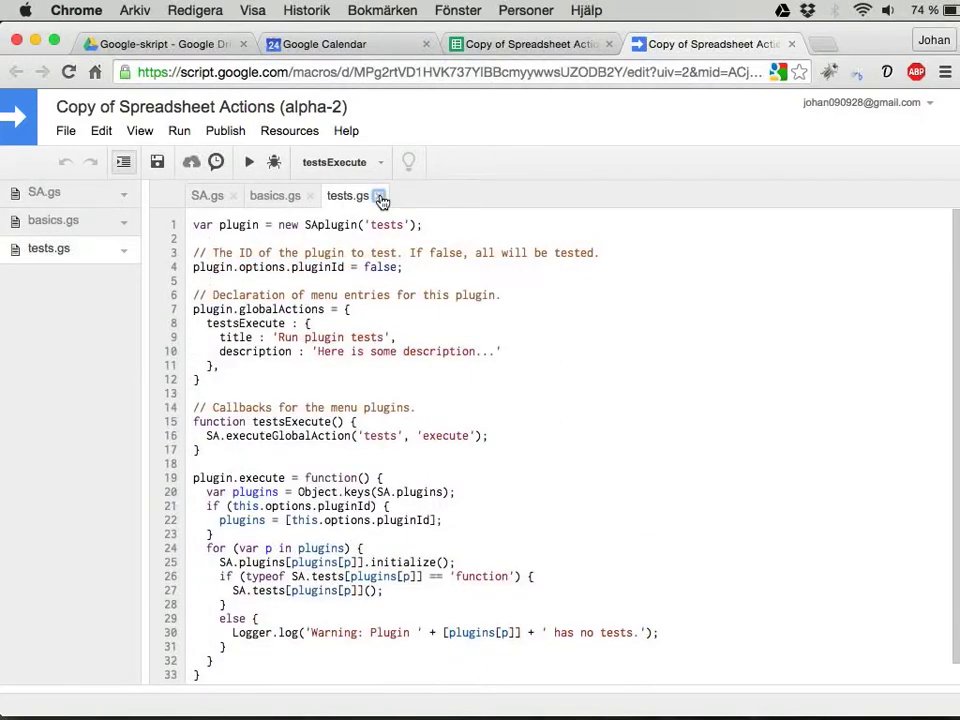
{"action": "left_click", "coordinate": [378, 196]}
{"action": "left_click", "coordinate": [312, 197]}
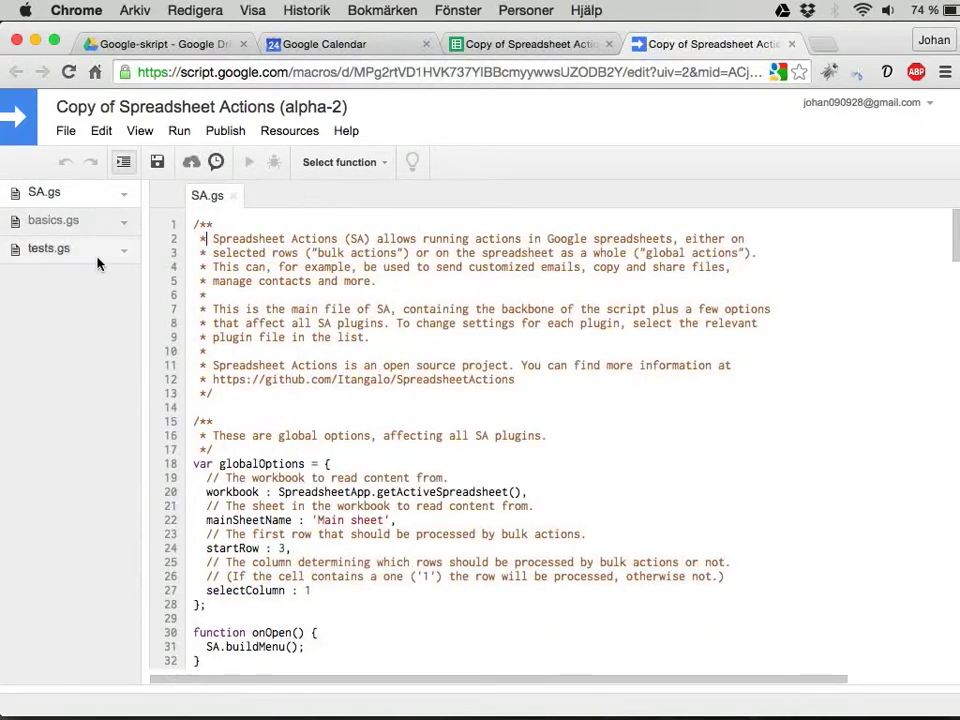
{"action": "left_click", "coordinate": [487, 47]}
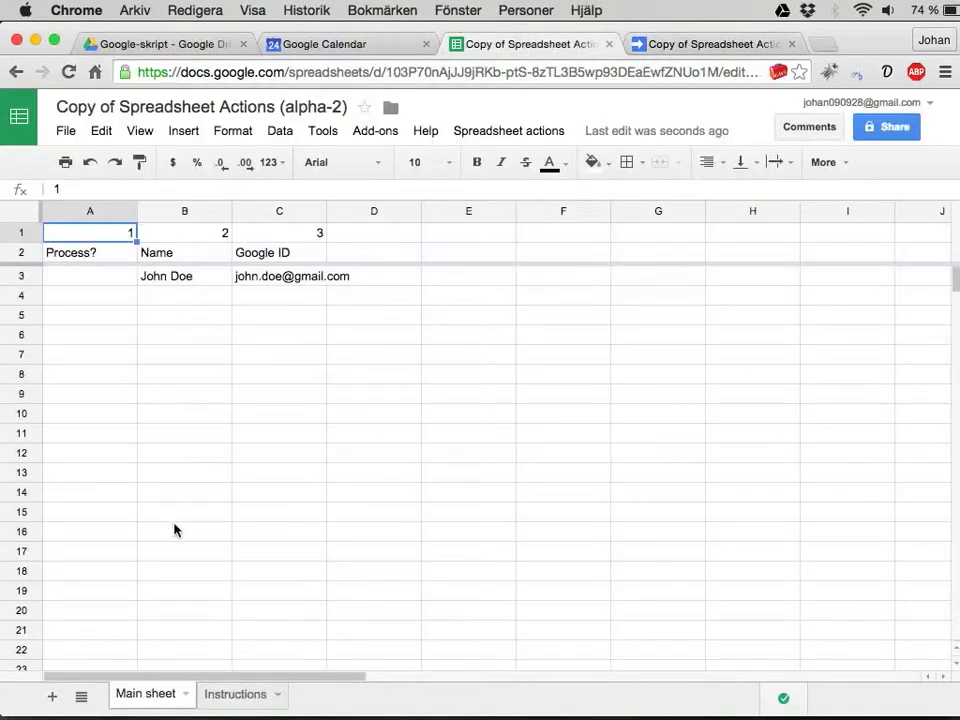
Step: On the Instructions sheet, follow cell A3's GitHub link to the SpreadsheetActions repository
{"action": "left_click", "coordinate": [224, 700]}
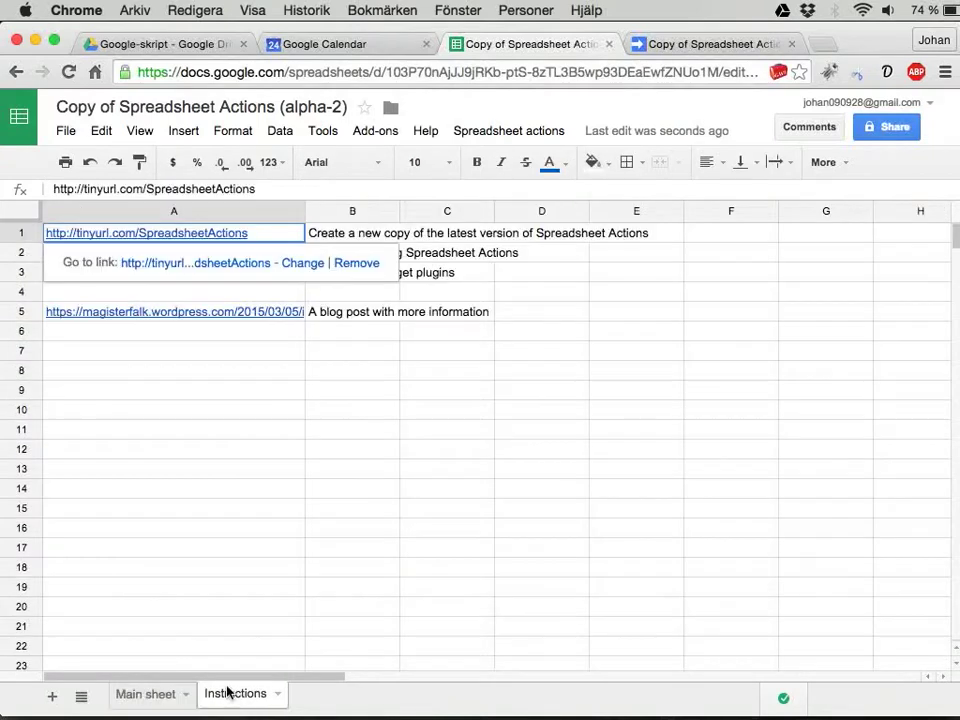
{"action": "left_click", "coordinate": [244, 369]}
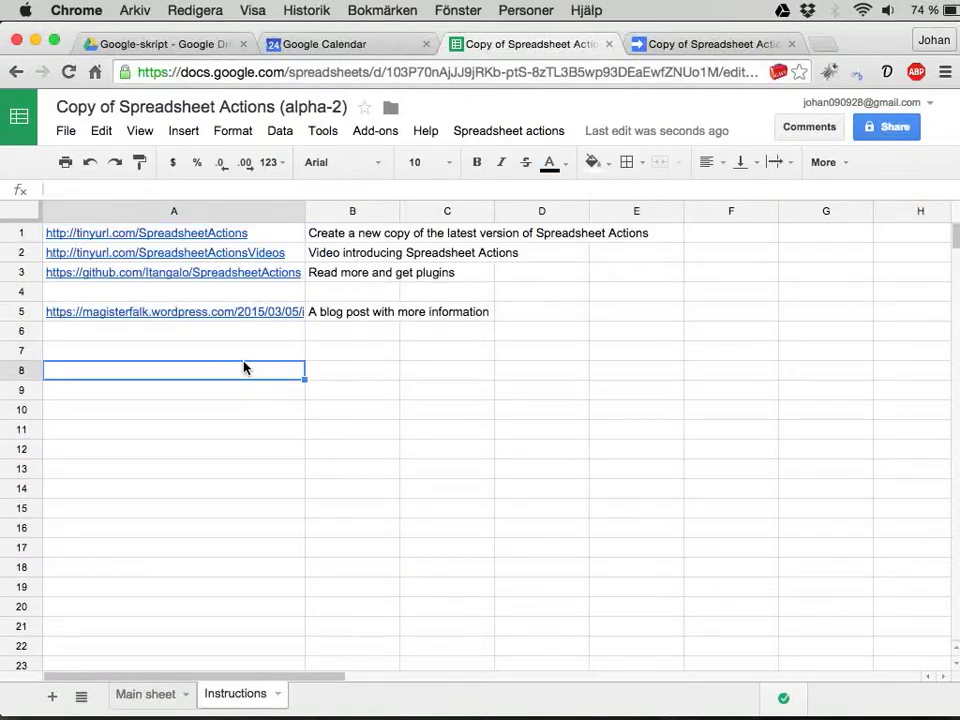
{"action": "left_click", "coordinate": [192, 277]}
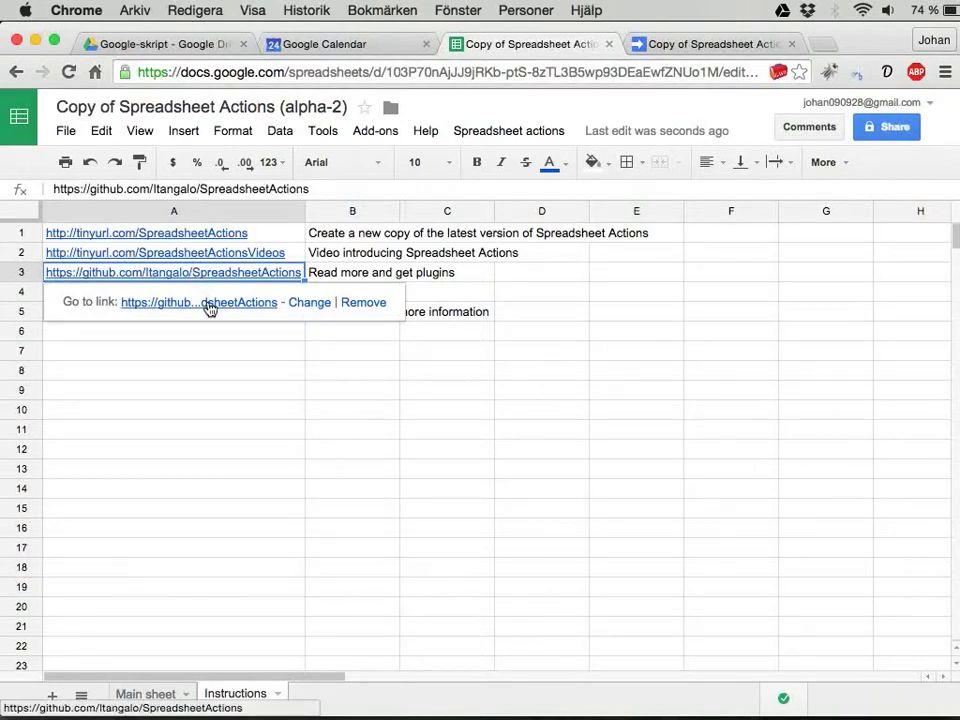
{"action": "left_click", "coordinate": [210, 303]}
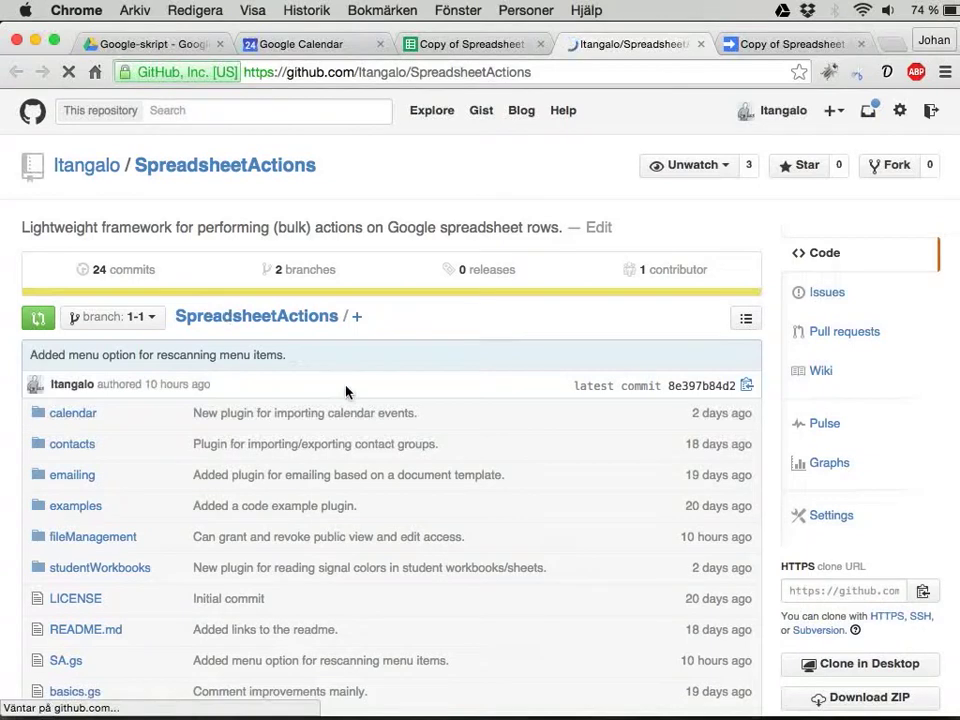
Step: Navigate to fileManagement/fileAccess.gs in the repository and show its raw source
{"action": "scroll", "coordinate": [408, 432], "scroll_direction": "down", "scroll_amount": 1}
{"action": "scroll", "coordinate": [406, 432], "scroll_direction": "down", "scroll_amount": 1}
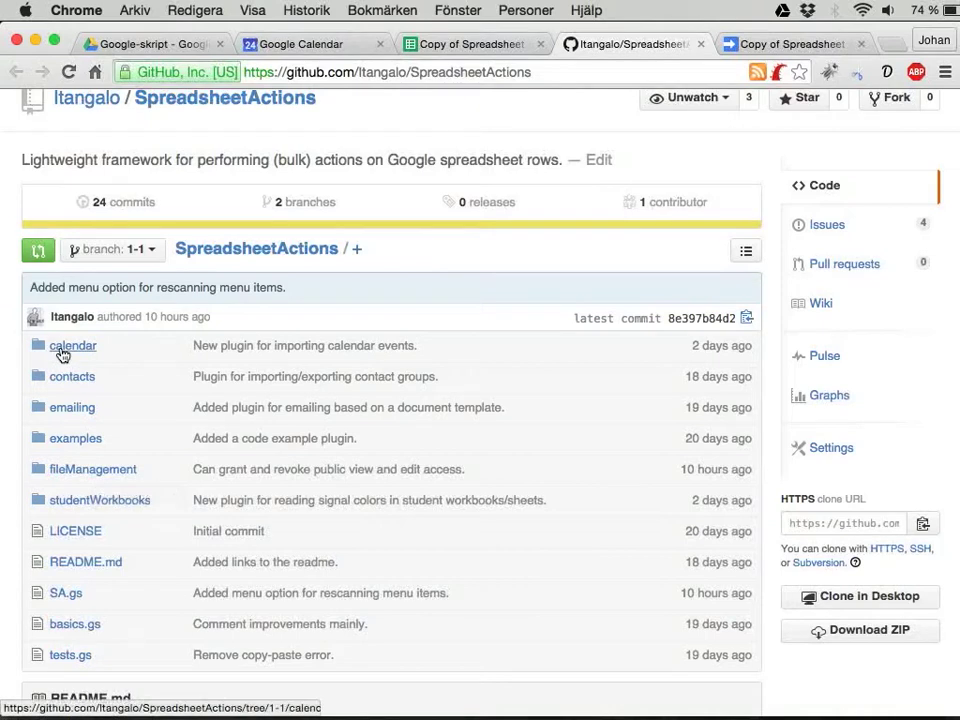
{"action": "left_click", "coordinate": [74, 472]}
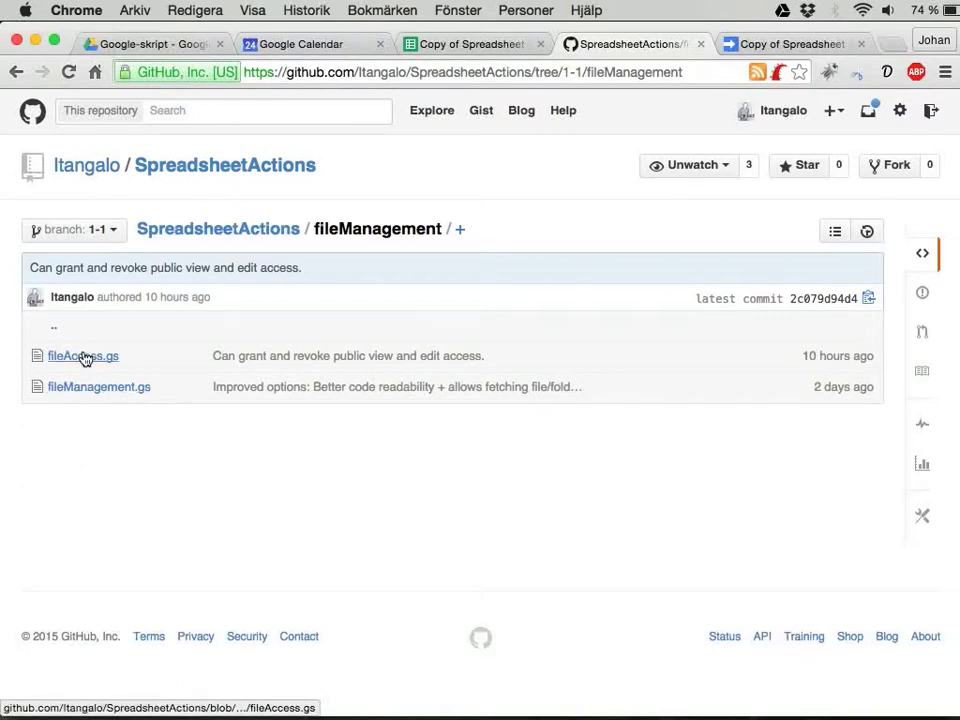
{"action": "left_click", "coordinate": [84, 357]}
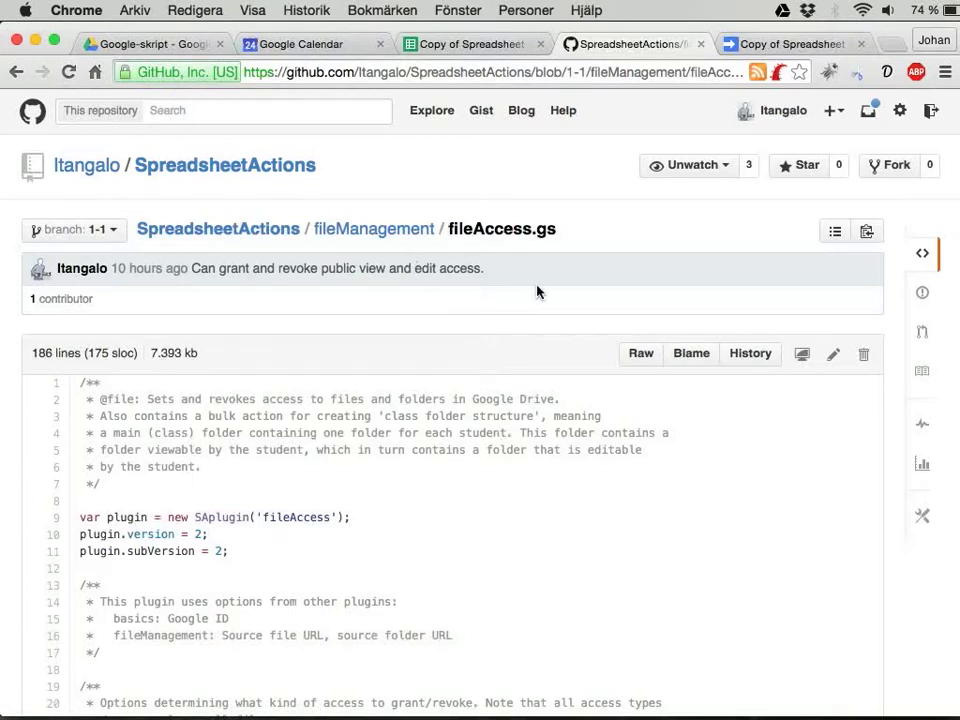
{"action": "left_click", "coordinate": [641, 356]}
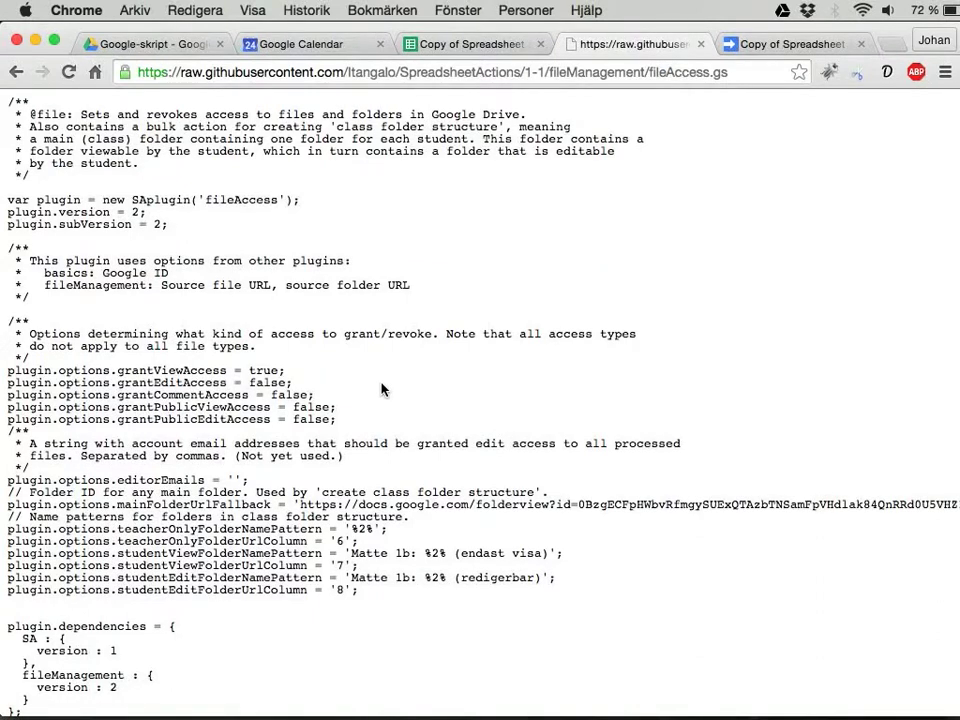
Step: Copy all of the raw fileAccess.gs code and return to the script editor
{"action": "key", "text": "cmd+a"}
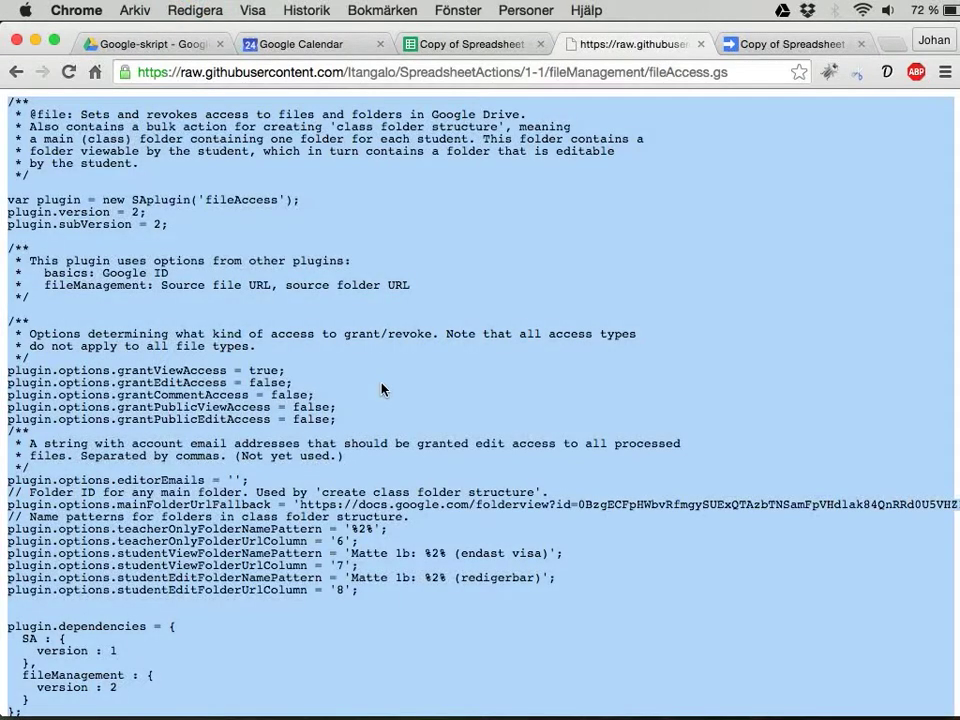
{"action": "key", "text": "super+c"}
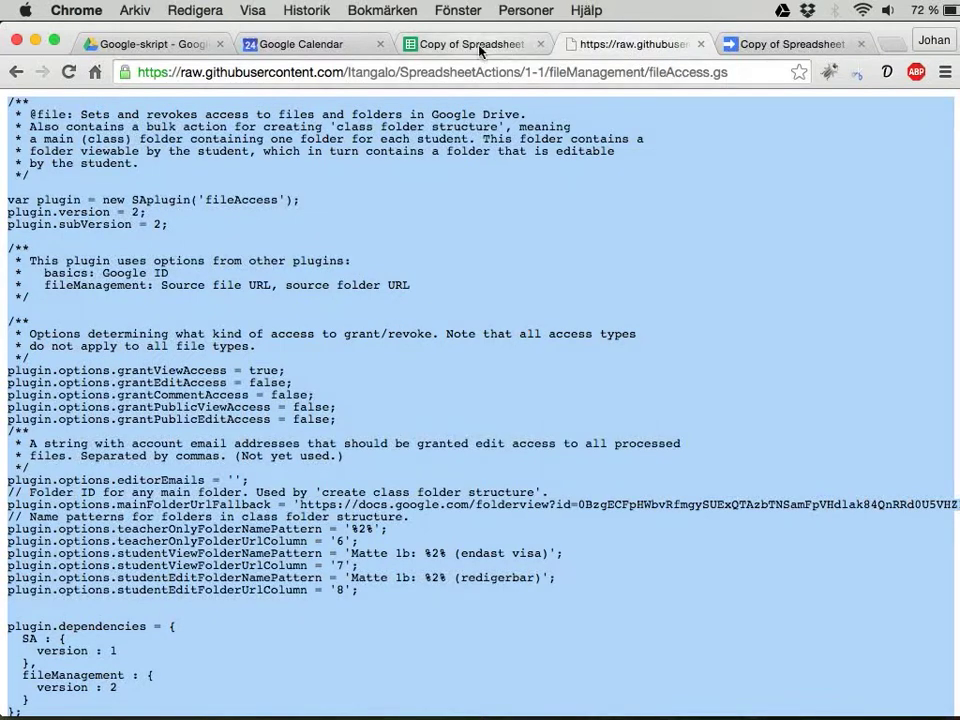
{"action": "left_click", "coordinate": [773, 46]}
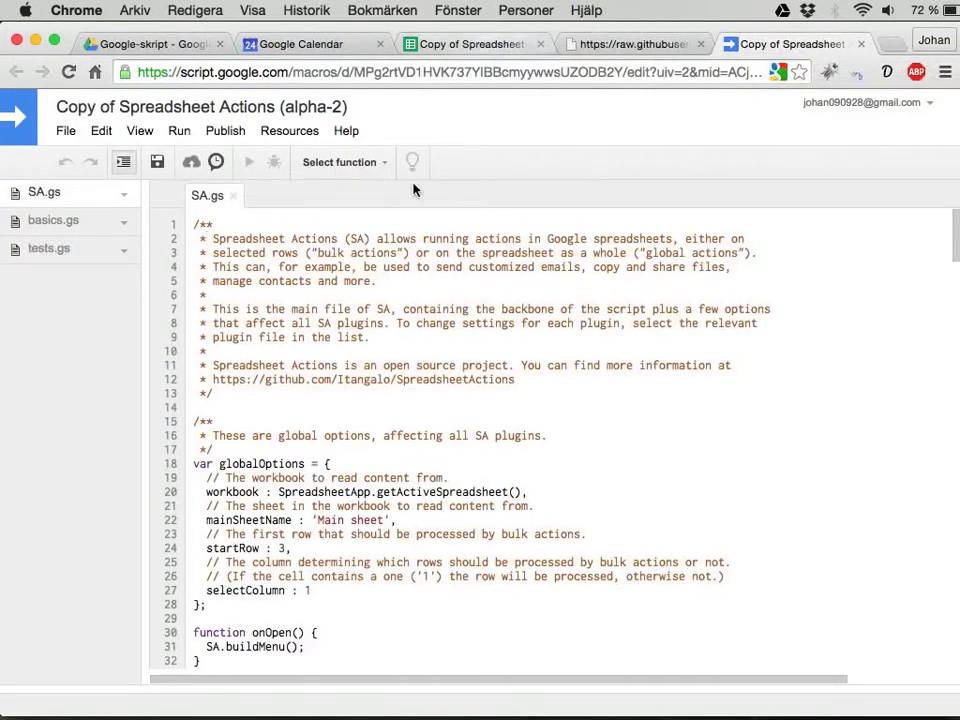
Step: Create a new script file named fileAccess in the project
{"action": "left_click", "coordinate": [60, 132]}
{"action": "mouse_move", "coordinate": [66, 161]}
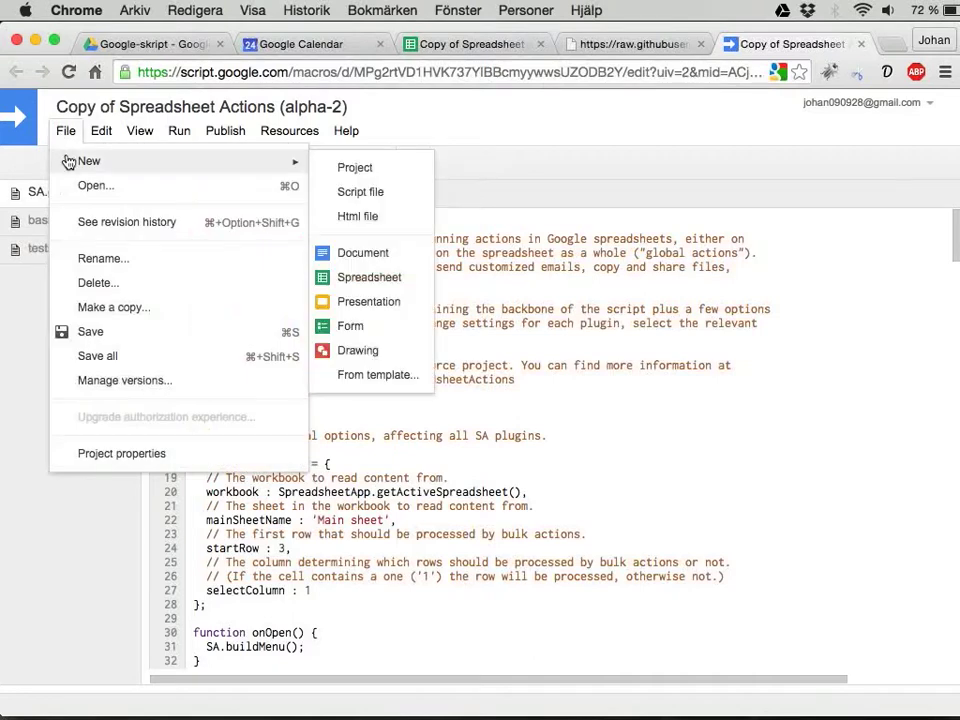
{"action": "left_click", "coordinate": [362, 194]}
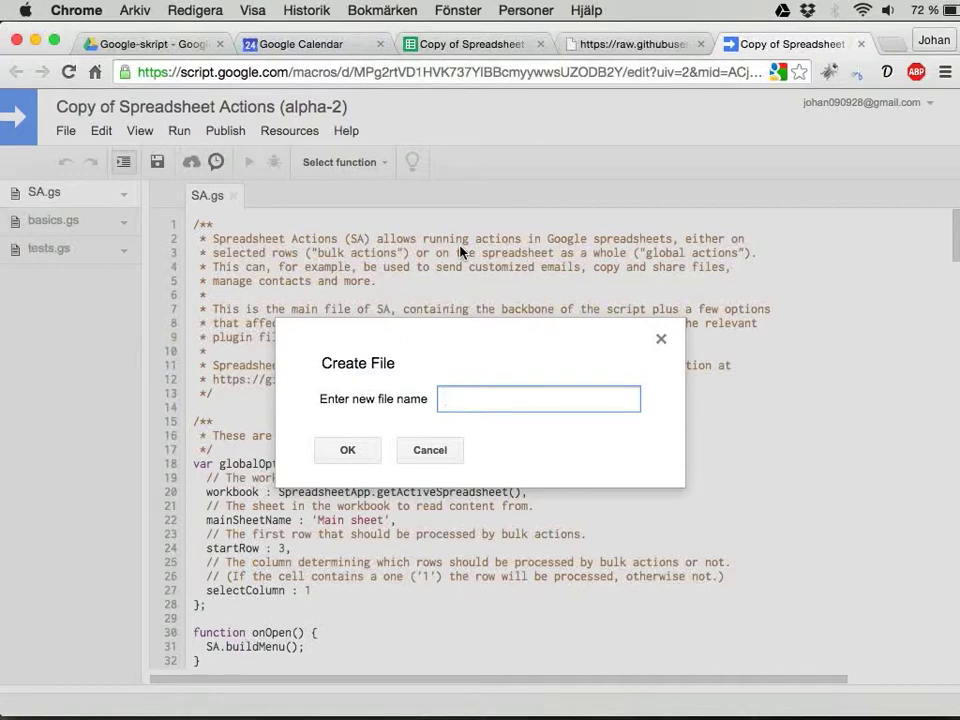
{"action": "type", "text": "fileAcce"}
{"action": "type", "text": "ss"}
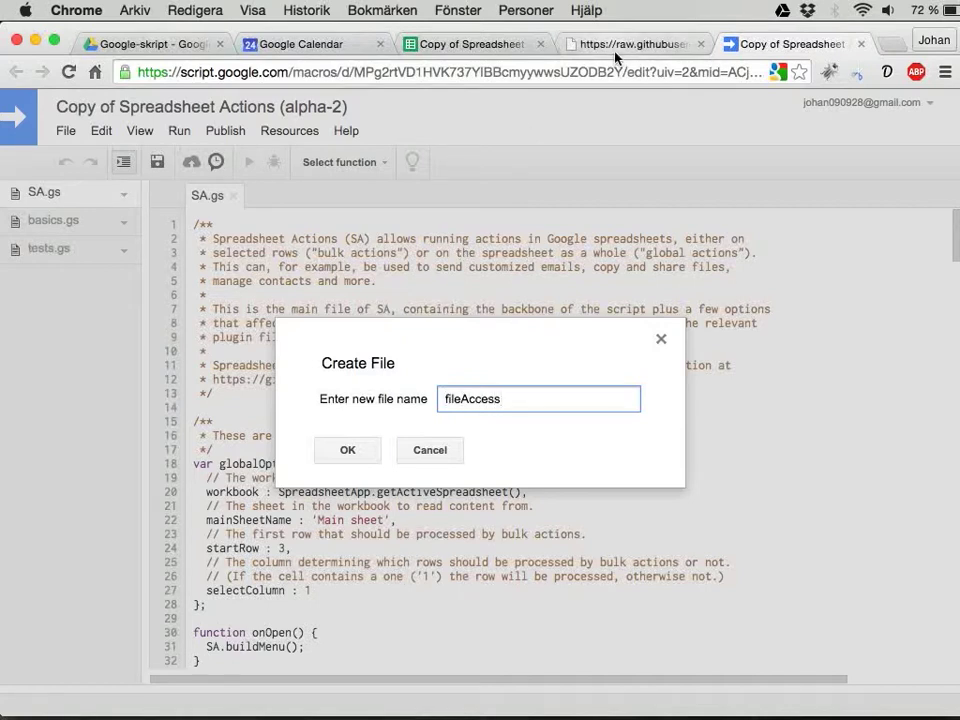
{"action": "left_click", "coordinate": [620, 45]}
{"action": "left_click", "coordinate": [786, 43]}
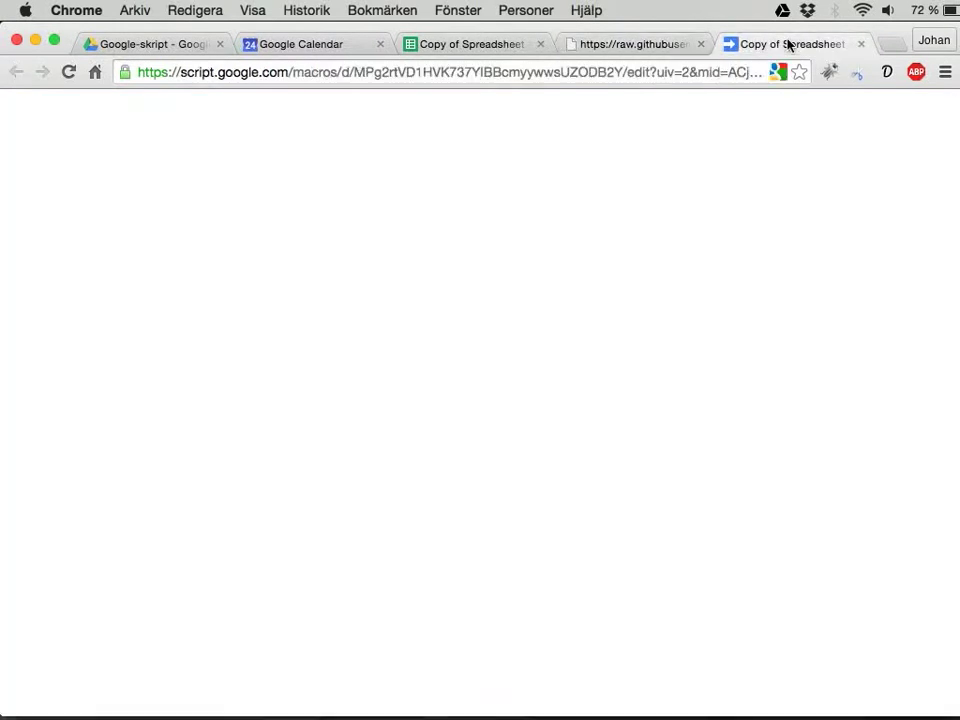
{"action": "left_click", "coordinate": [348, 451]}
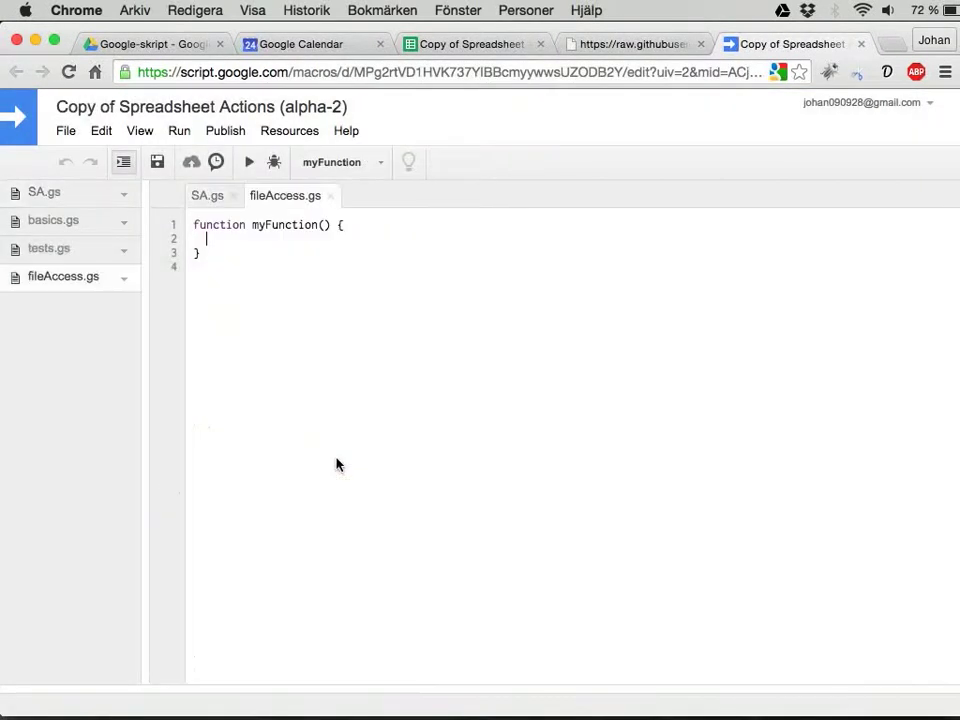
Step: Replace fileAccess.gs's placeholder with the pasted plugin code and save the file
{"action": "key", "text": "ctrl+a"}
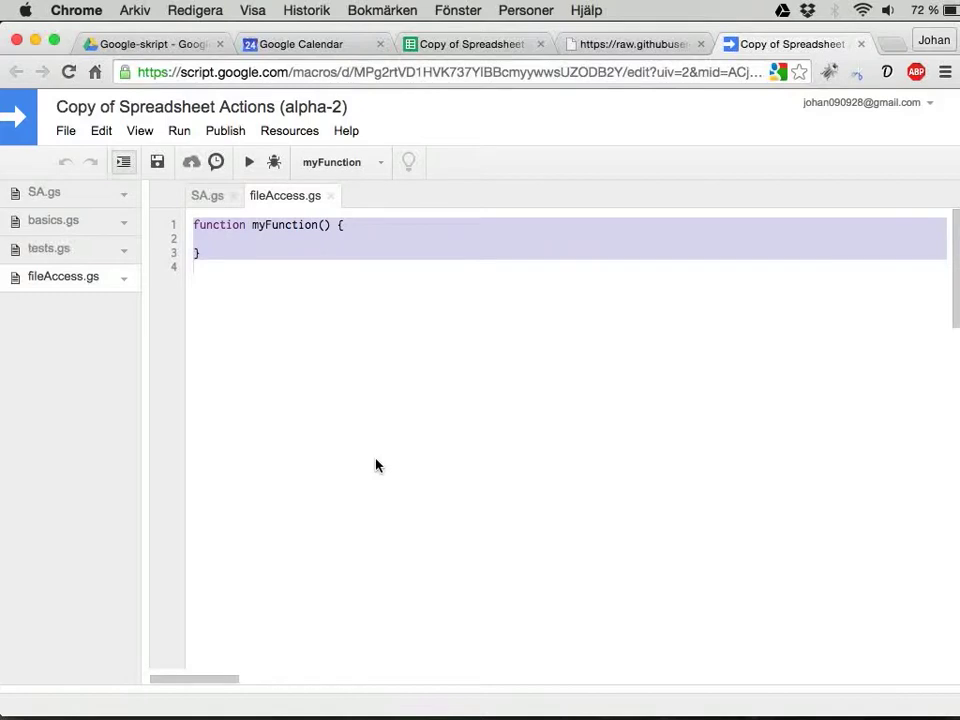
{"action": "key", "text": "BackSpace"}
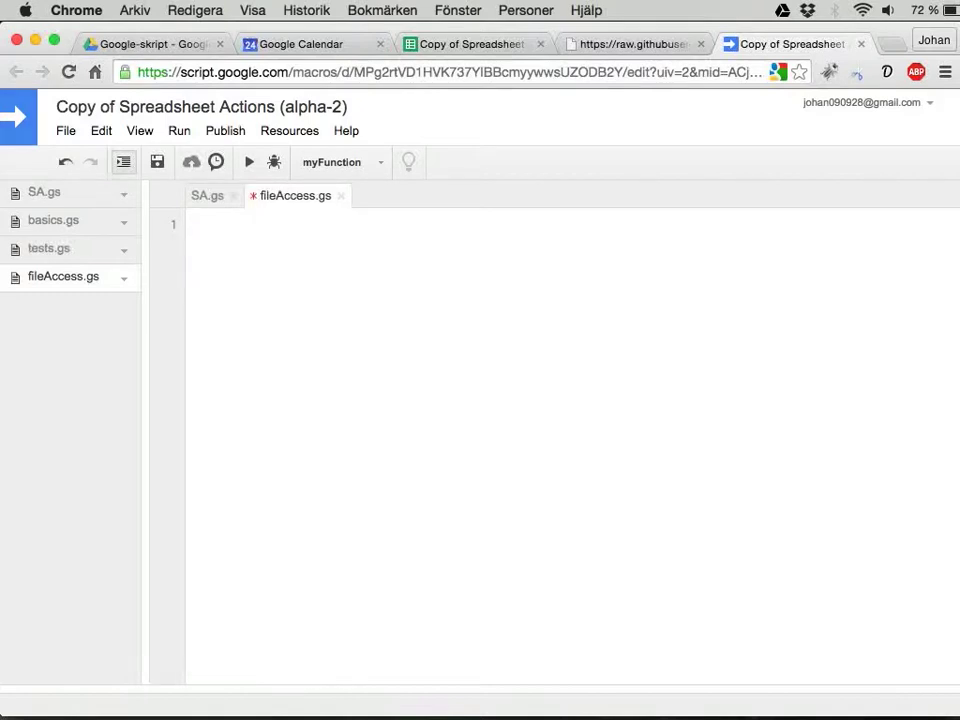
{"action": "key", "text": "super+v"}
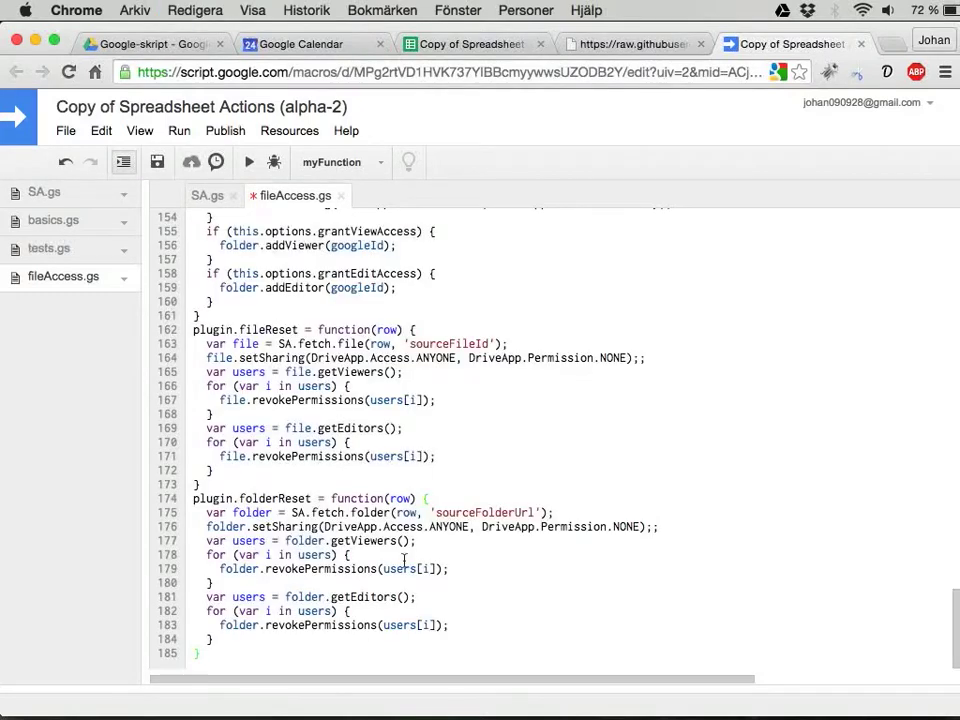
{"action": "key", "text": "Return"}
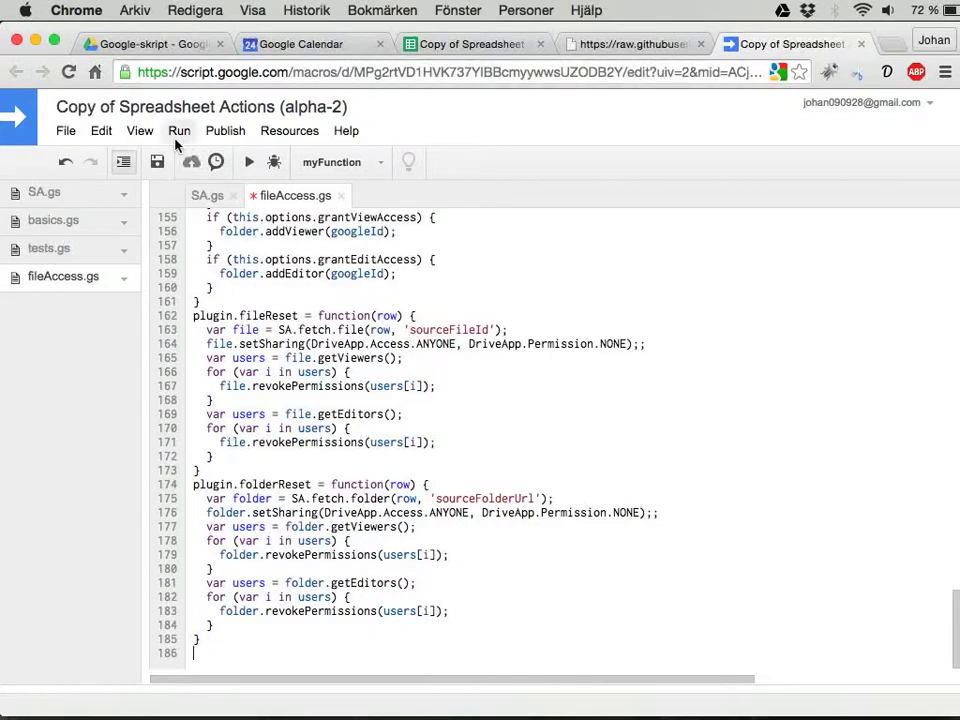
{"action": "key", "text": "super+s"}
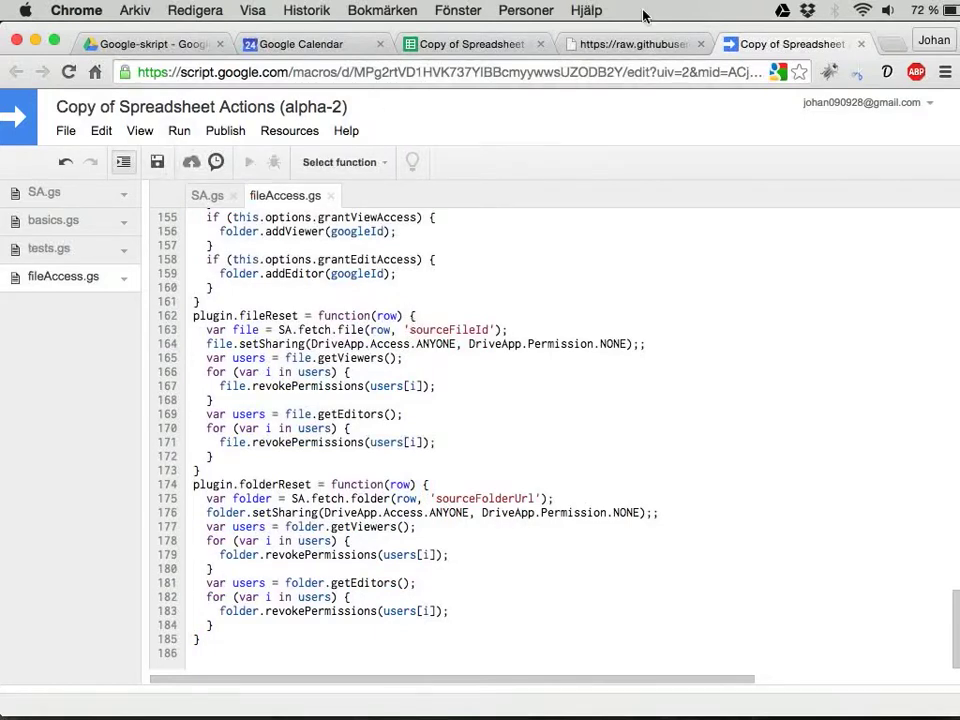
{"action": "left_click", "coordinate": [628, 44]}
{"action": "key", "text": "super+a"}
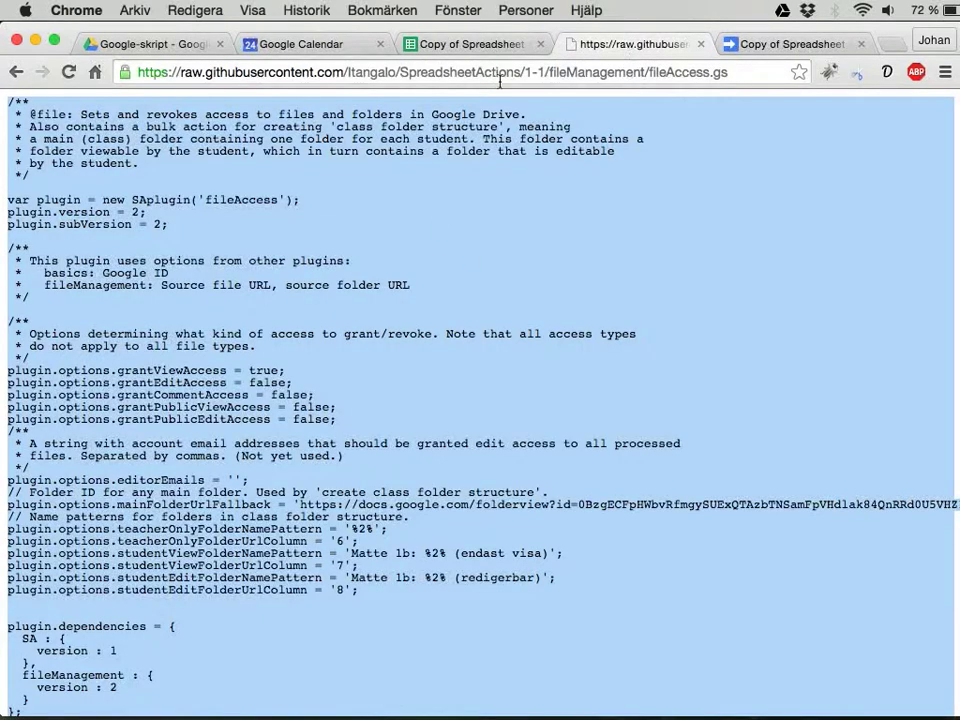
Step: Open the raw fileManagement.gs source, copy all its code, and return to the script editor
{"action": "left_click", "coordinate": [16, 72]}
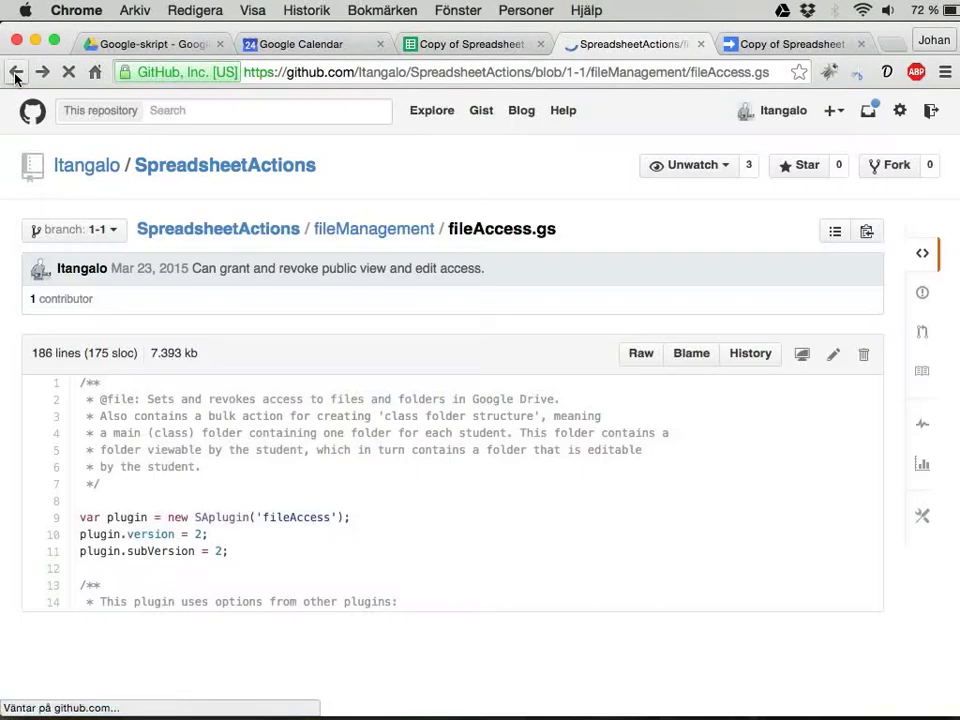
{"action": "left_click", "coordinate": [16, 74]}
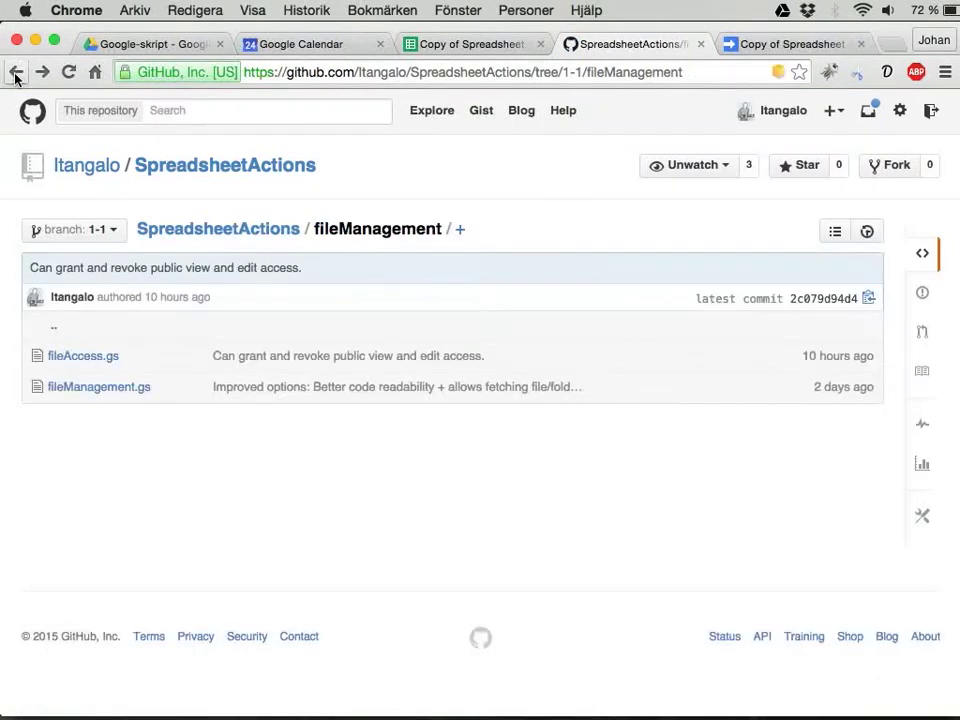
{"action": "left_click", "coordinate": [84, 392]}
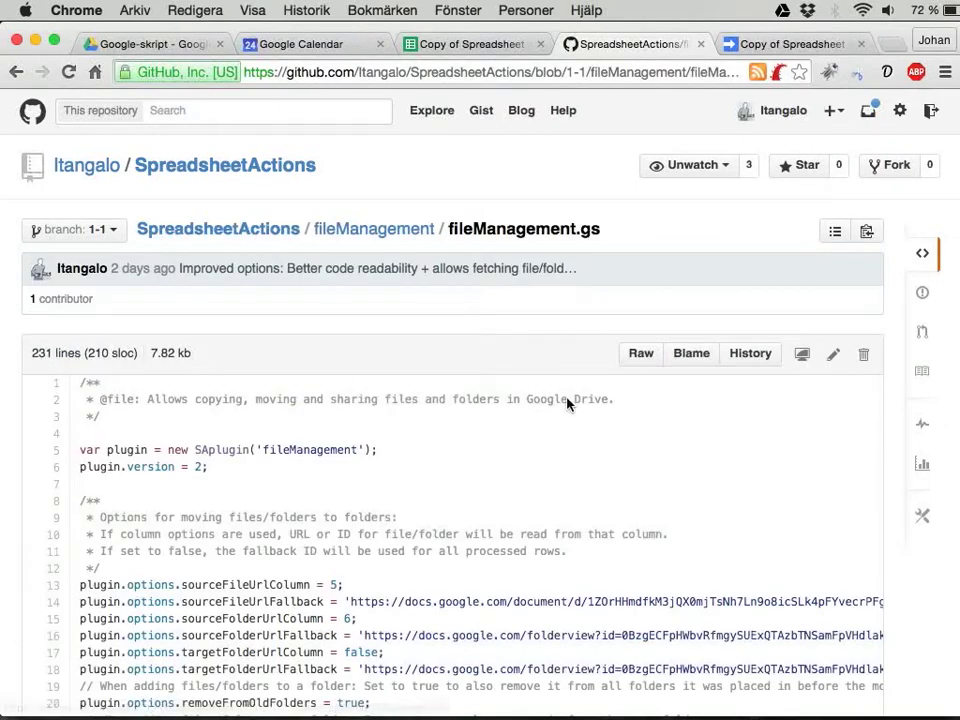
{"action": "left_click", "coordinate": [640, 353]}
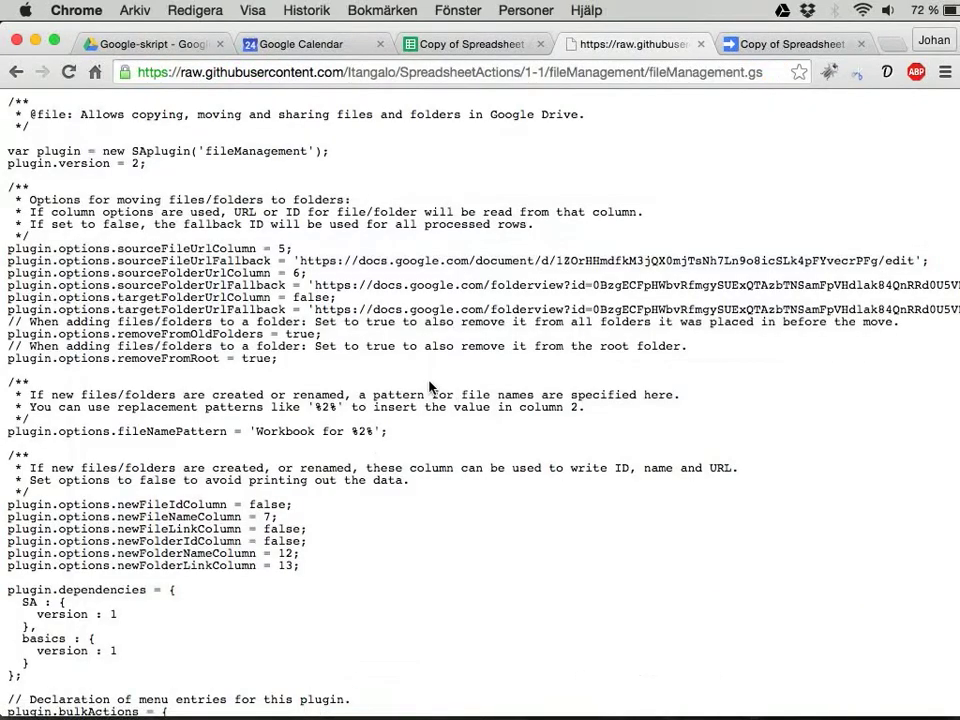
{"action": "key", "text": "super+a"}
{"action": "key", "text": "super+c"}
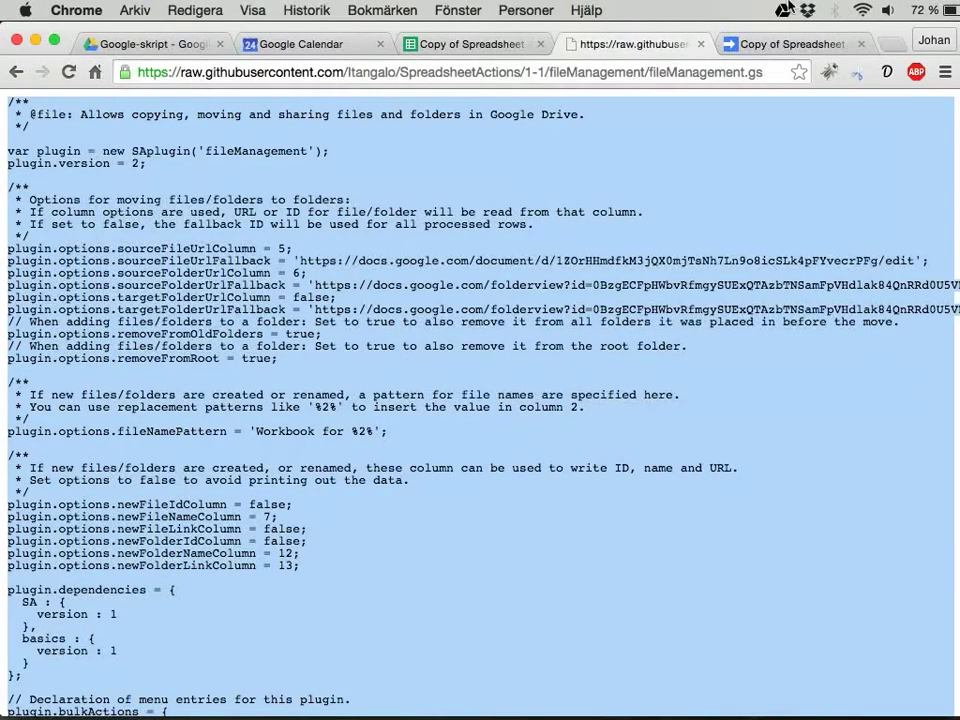
{"action": "left_click", "coordinate": [770, 45]}
Step: Create a new script file named fileManagement in the project
{"action": "left_click", "coordinate": [65, 131]}
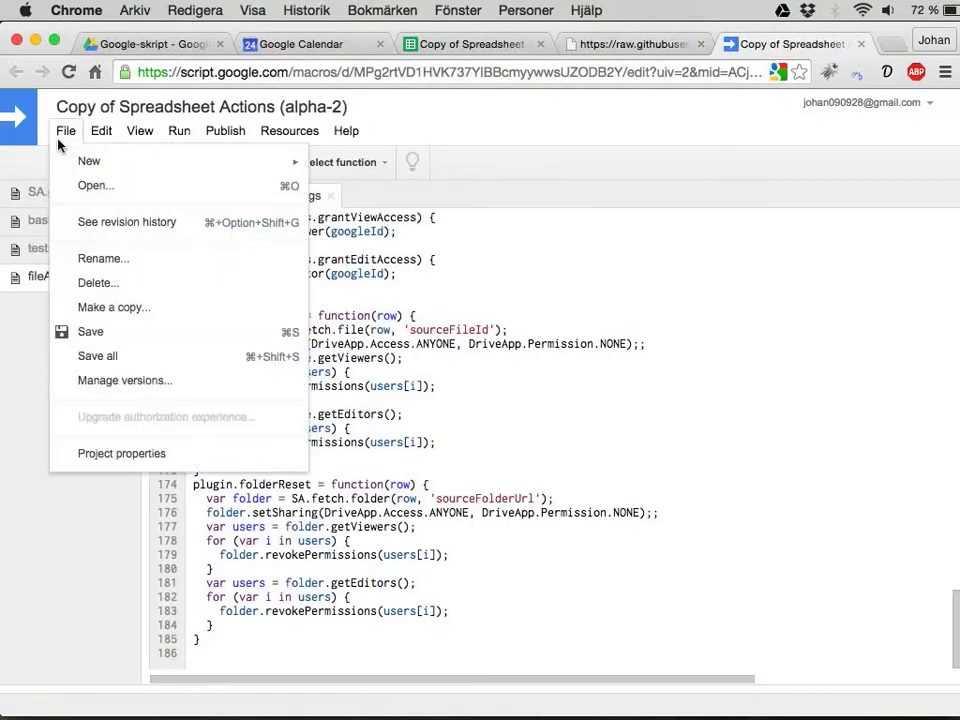
{"action": "mouse_move", "coordinate": [69, 165]}
{"action": "left_click", "coordinate": [368, 192]}
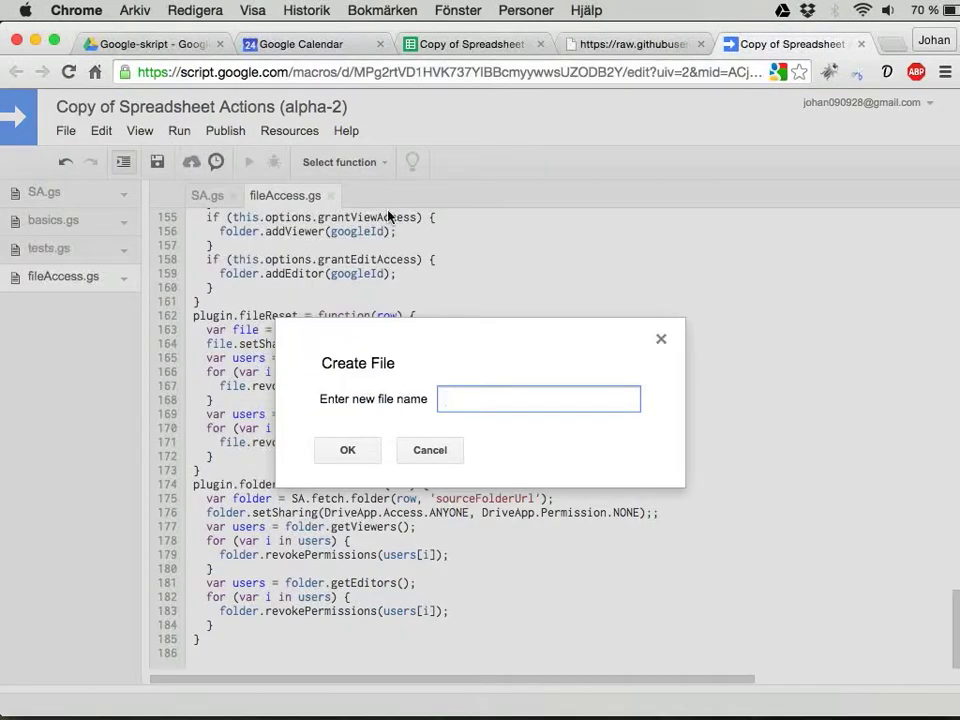
{"action": "type", "text": "fileMane"}
{"action": "type", "text": "gement"}
{"action": "key", "text": "Return"}
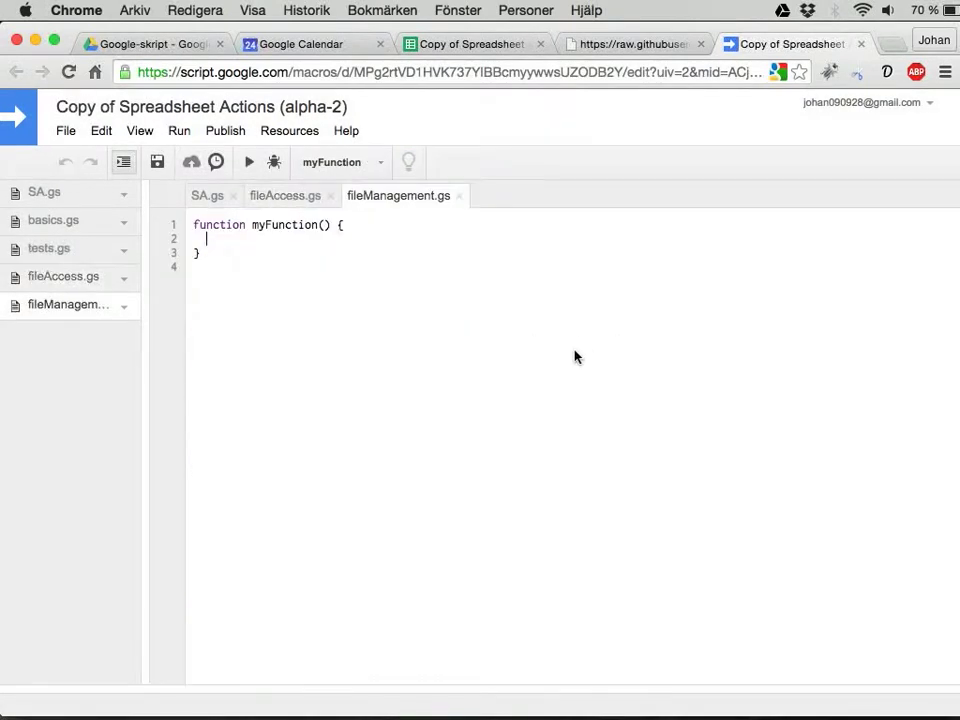
Step: Replace the placeholder code with the pasted fileManagement plugin code and save fileManagement.gs
{"action": "key", "text": "ctrl+a"}
{"action": "key", "text": "BackSpace"}
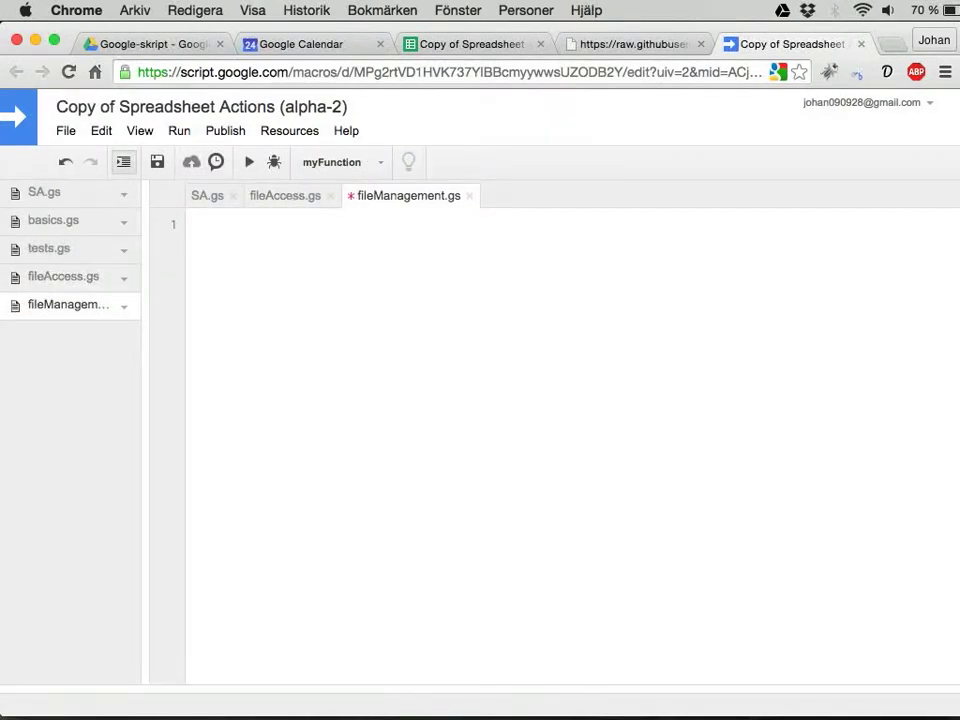
{"action": "key", "text": "ctrl+v"}
{"action": "key", "text": "Return"}
{"action": "key", "text": "ctrl+s"}
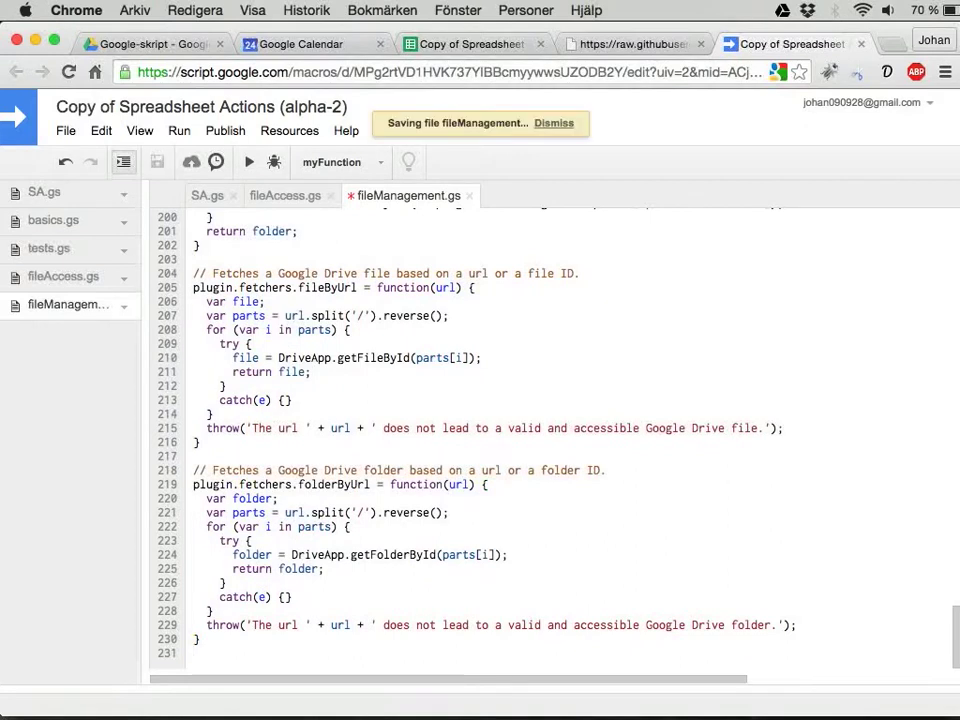
Step: Navigate in GitHub from the fileManagement source to the calendar plugin's calendar.gs file
{"action": "left_click", "coordinate": [630, 44]}
{"action": "left_click", "coordinate": [18, 73]}
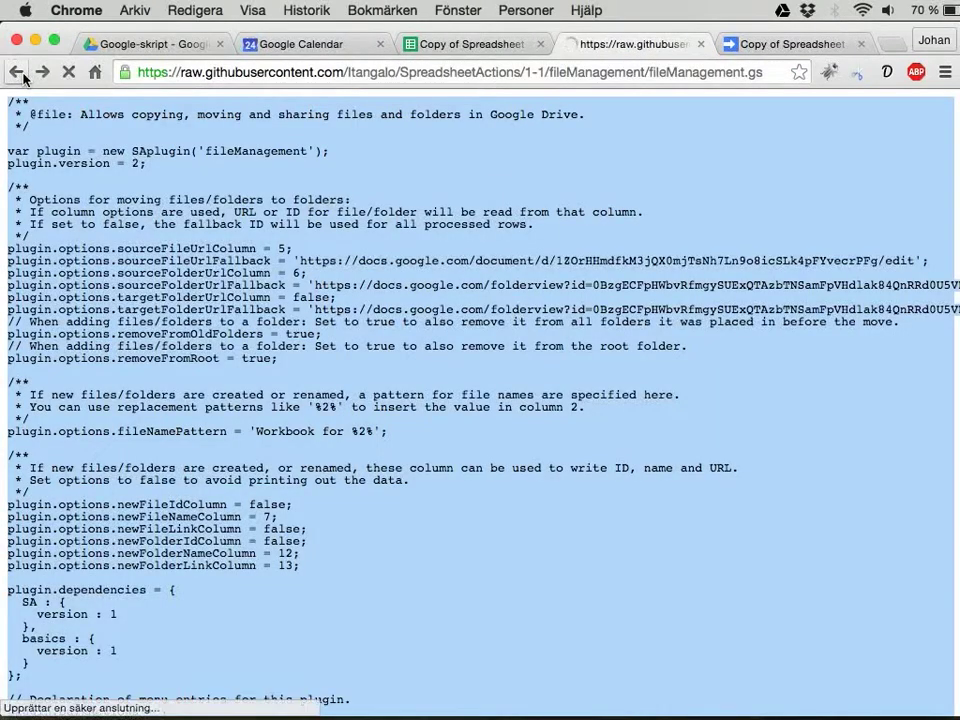
{"action": "left_click", "coordinate": [20, 74]}
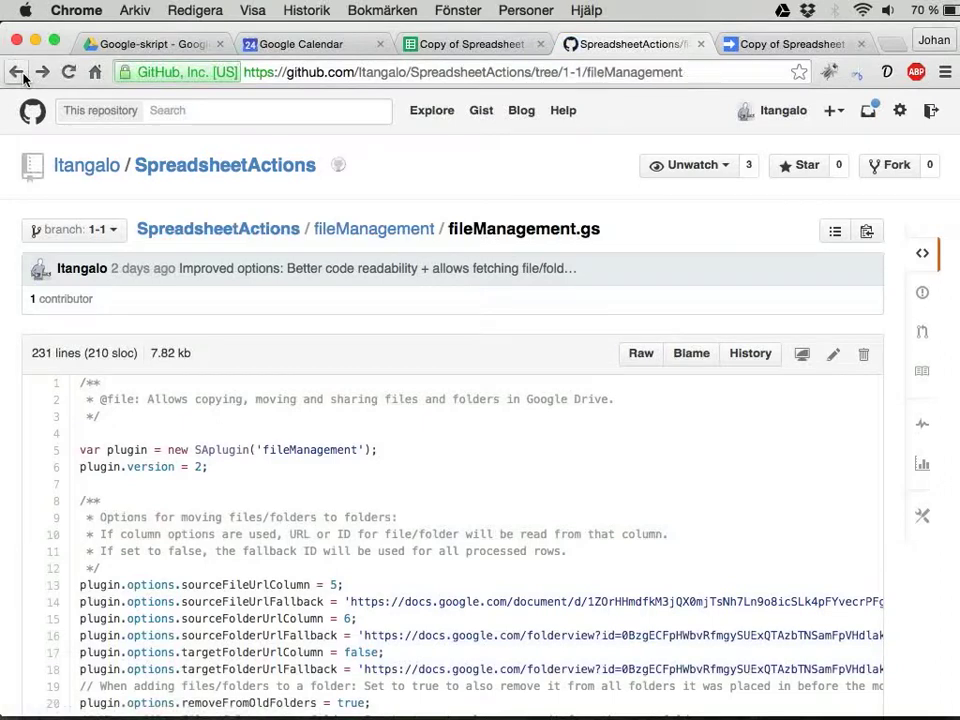
{"action": "left_click", "coordinate": [18, 73]}
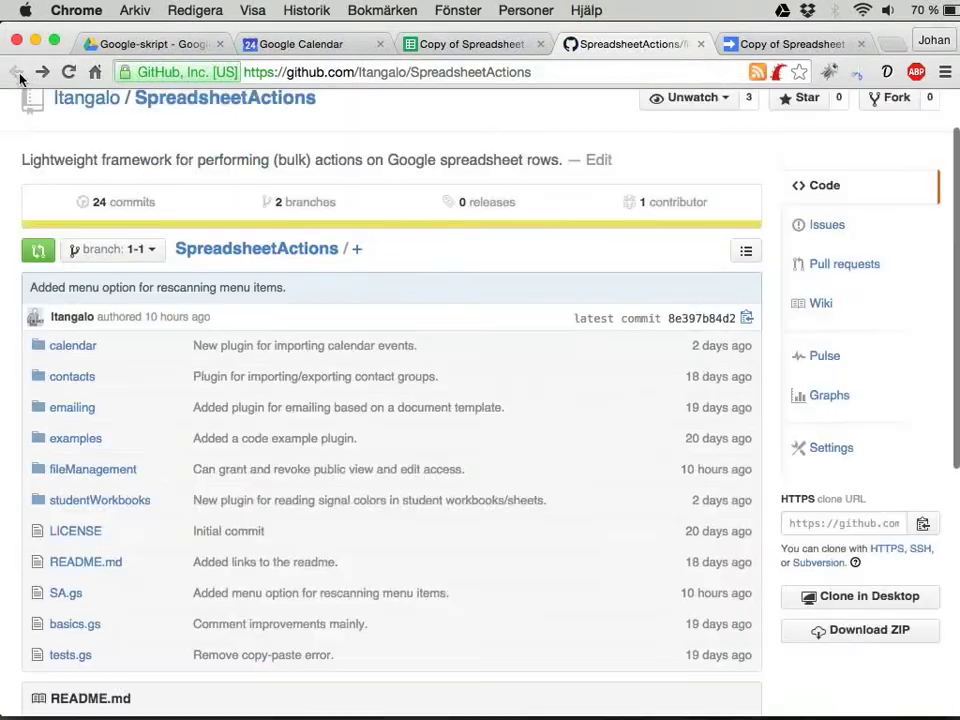
{"action": "left_click", "coordinate": [75, 347]}
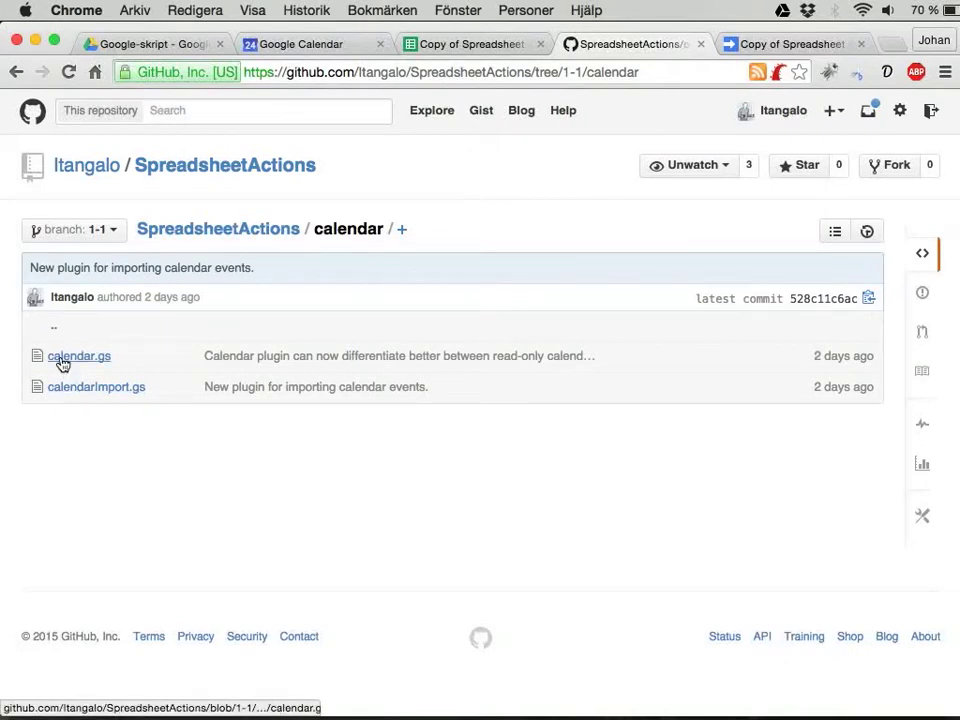
{"action": "left_click", "coordinate": [61, 360]}
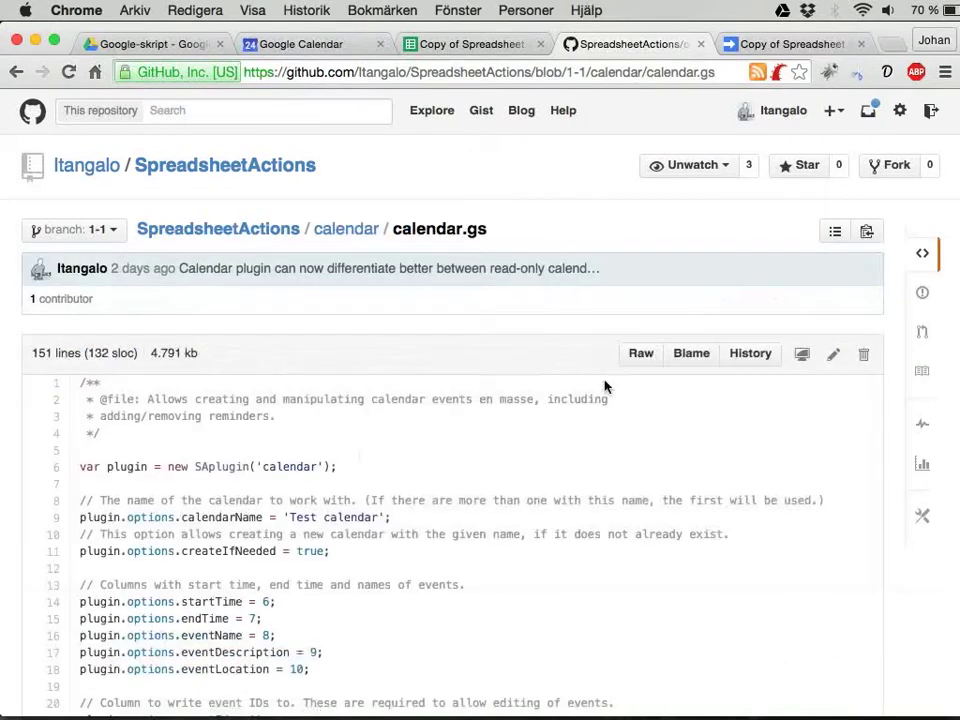
Step: Open calendar.gs as raw text, select all its code, and return to Apps Script
{"action": "left_click", "coordinate": [645, 357]}
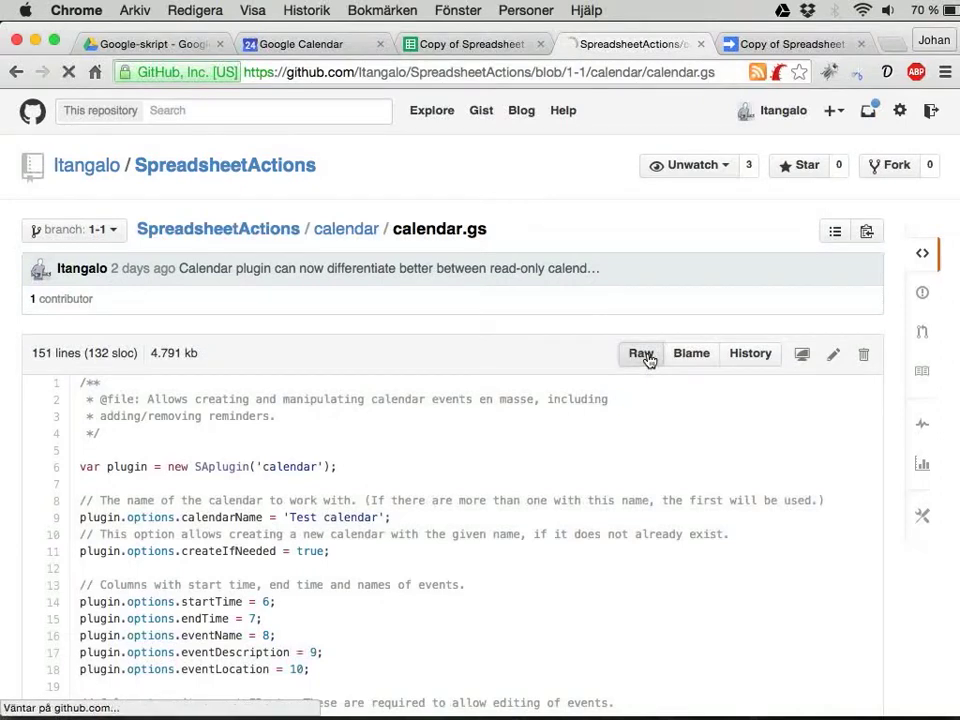
{"action": "key", "text": "super+a"}
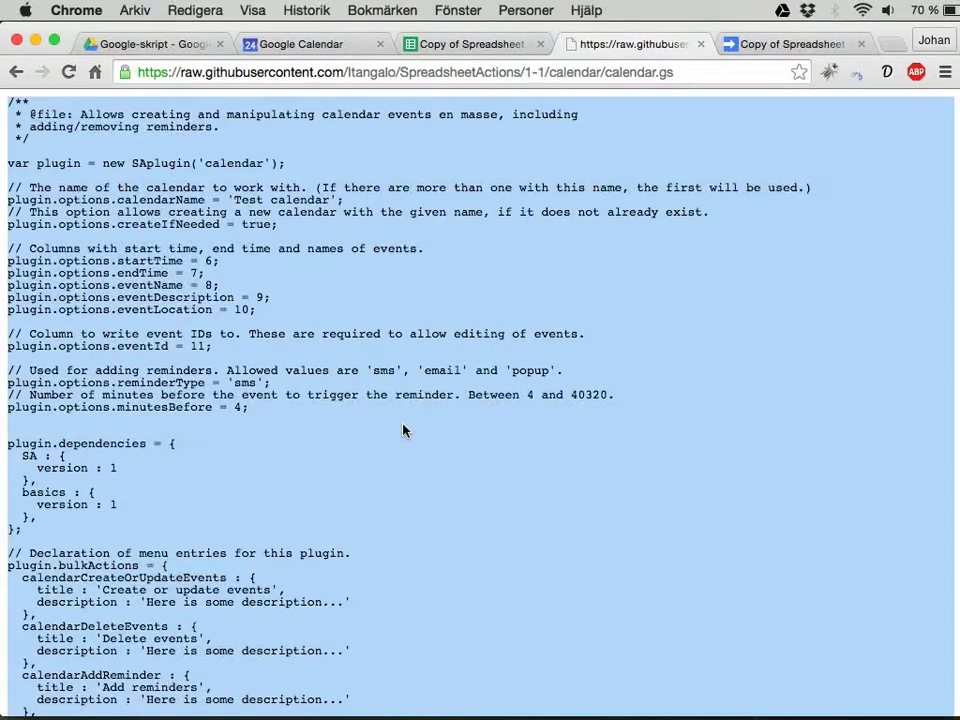
{"action": "key", "text": "ctrl+Tab"}
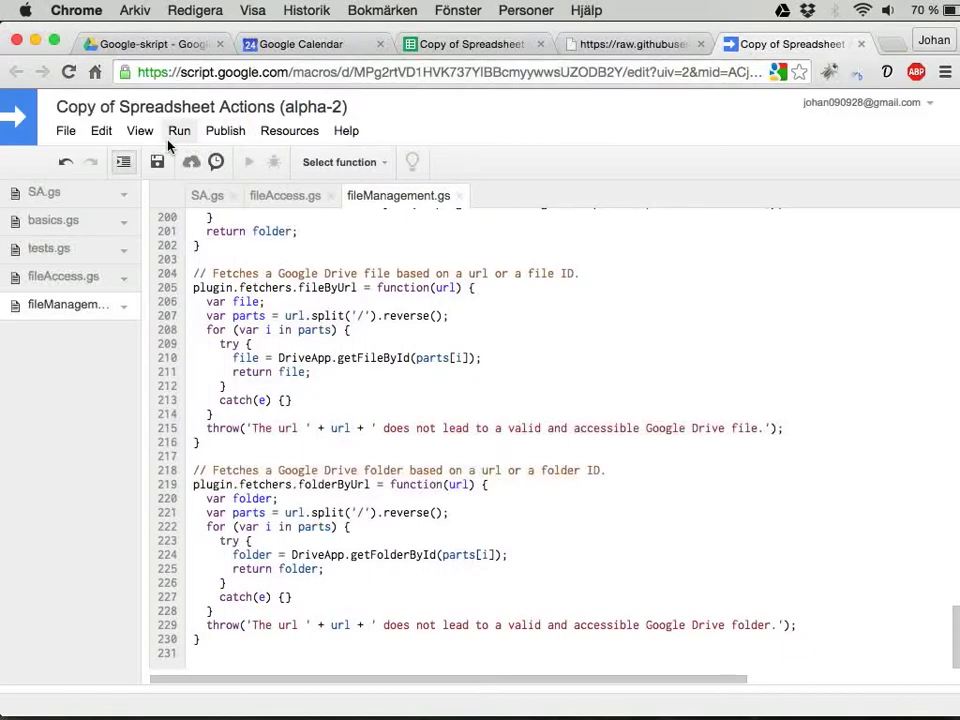
Step: Create a new script file named calendar in the project
{"action": "left_click", "coordinate": [63, 136]}
{"action": "mouse_move", "coordinate": [259, 161]}
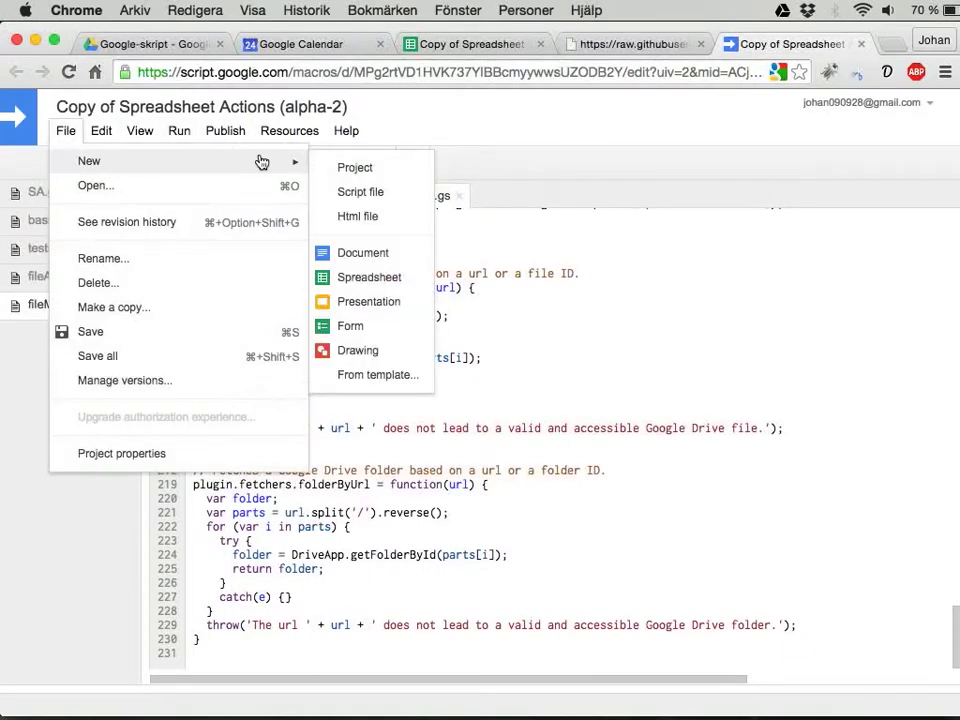
{"action": "left_click", "coordinate": [362, 192]}
{"action": "type", "text": "calendar"}
{"action": "key", "text": "Return"}
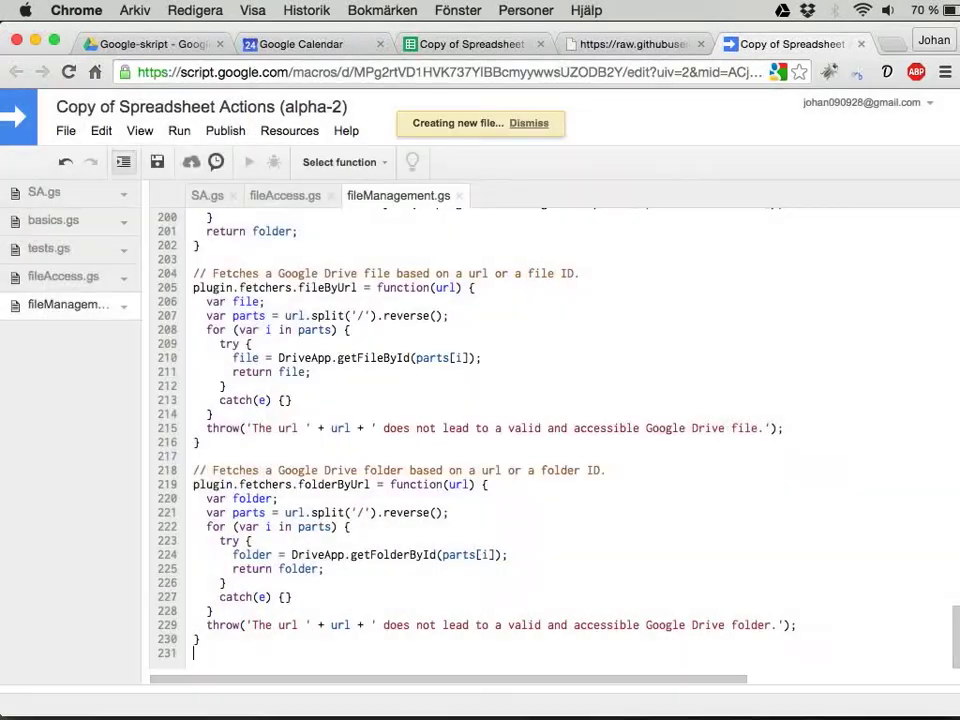
Step: Replace the template in calendar.gs with the pasted calendar plugin code and save it
{"action": "key", "text": "ctrl+a"}
{"action": "key", "text": "BackSpace"}
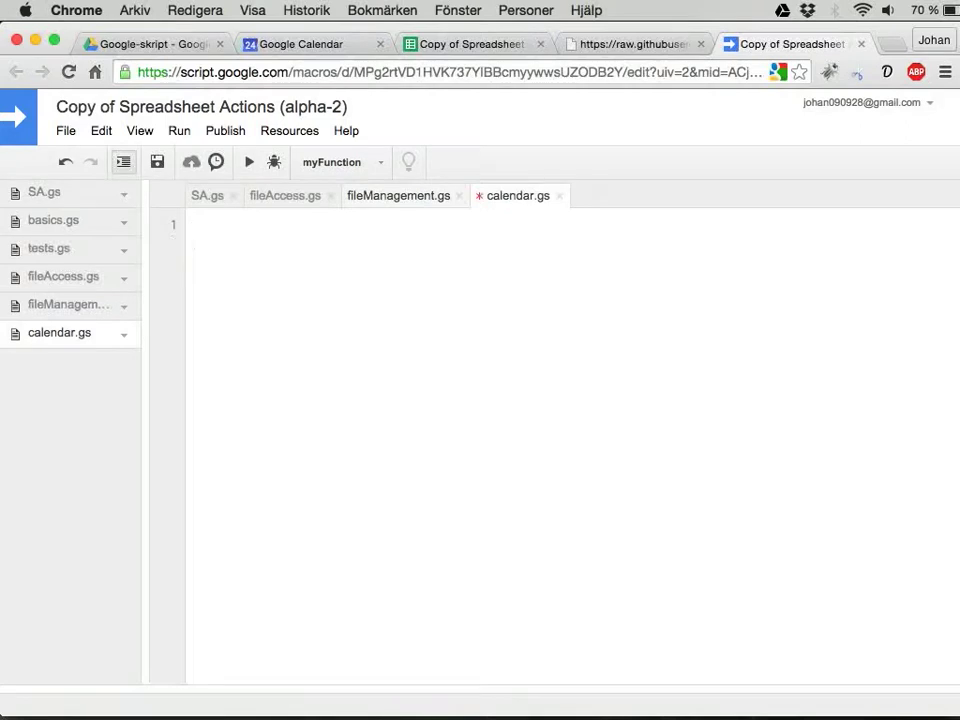
{"action": "key", "text": "ctrl+v"}
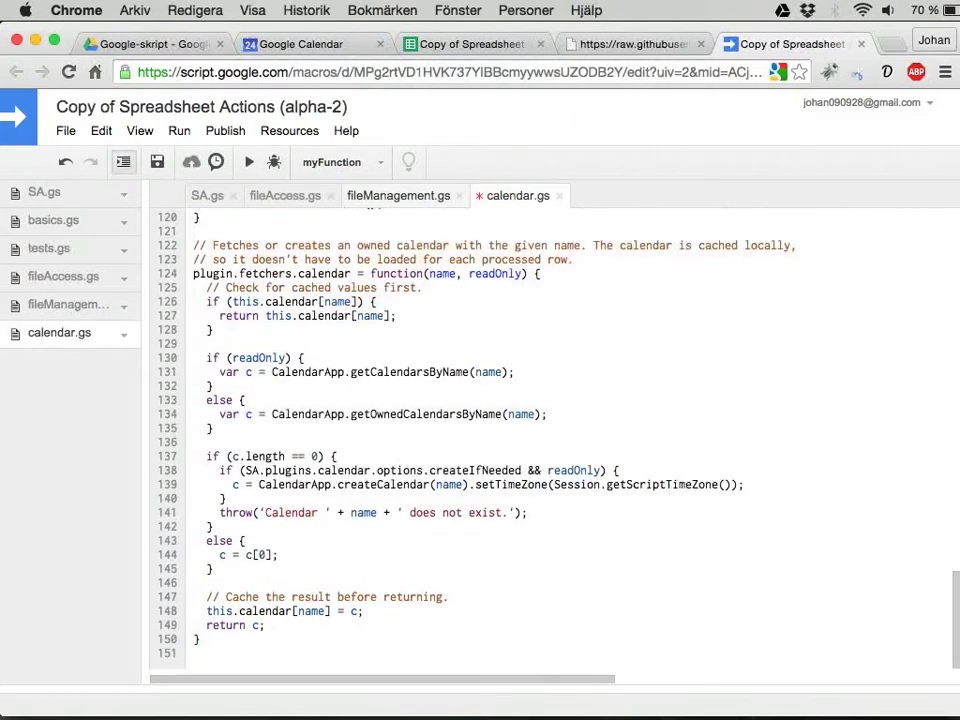
{"action": "key", "text": "ctrl+s"}
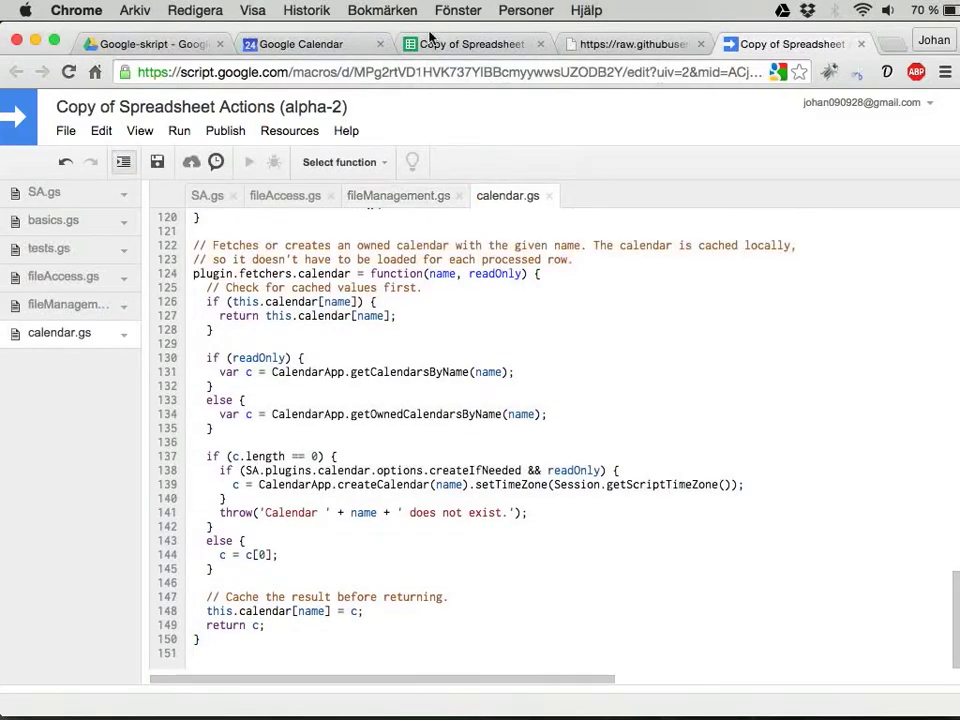
Step: Go to the spreadsheet's Main sheet and open the Spreadsheet actions menu
{"action": "left_click", "coordinate": [431, 44]}
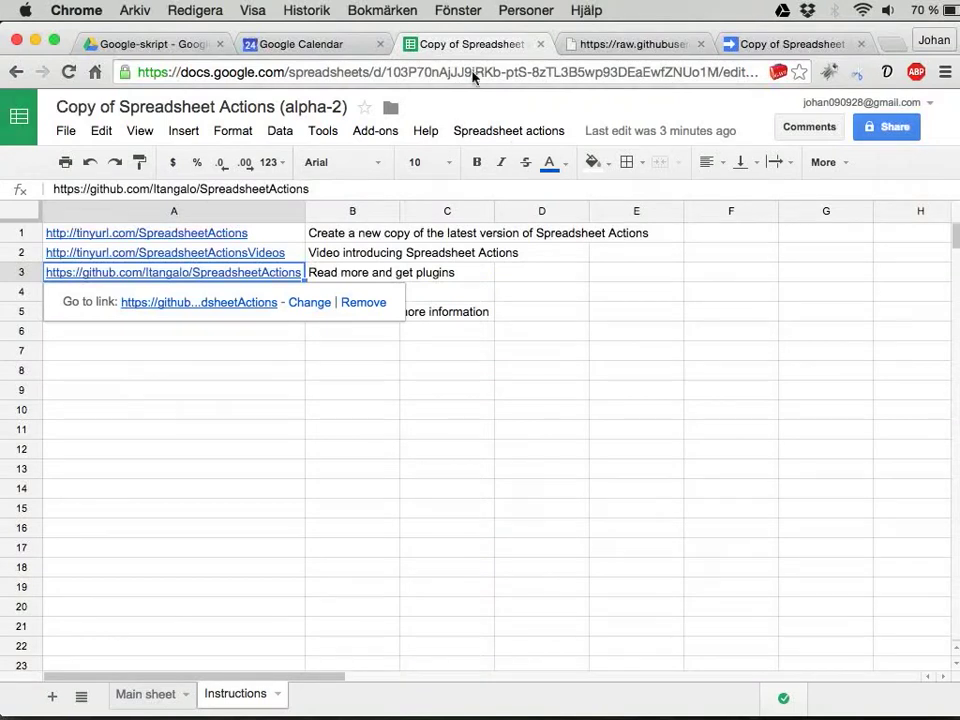
{"action": "left_click", "coordinate": [148, 695]}
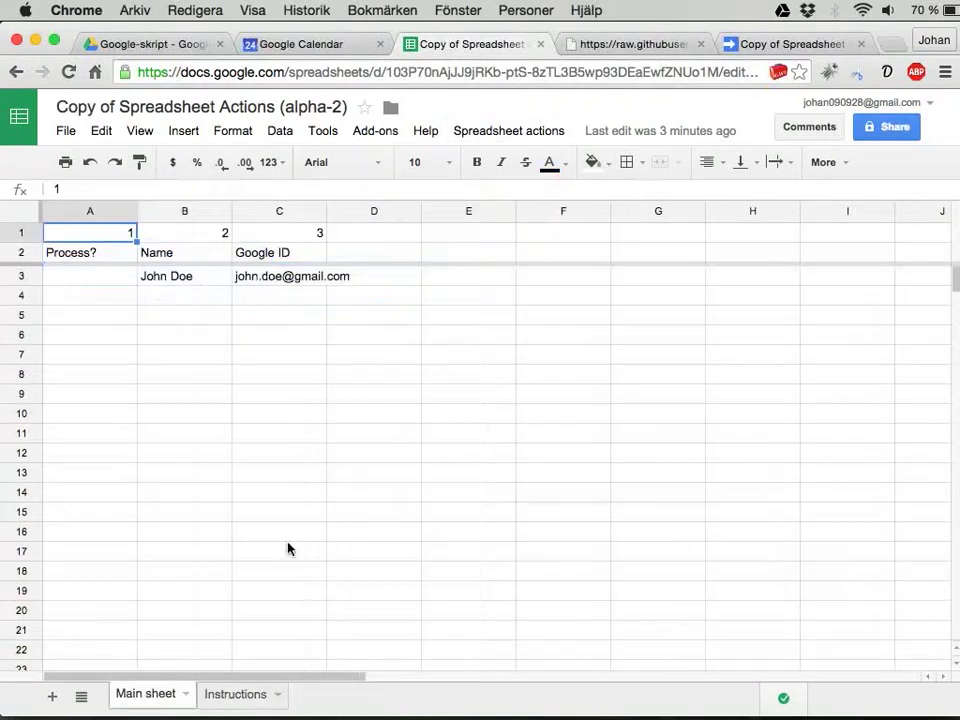
{"action": "left_click", "coordinate": [491, 131]}
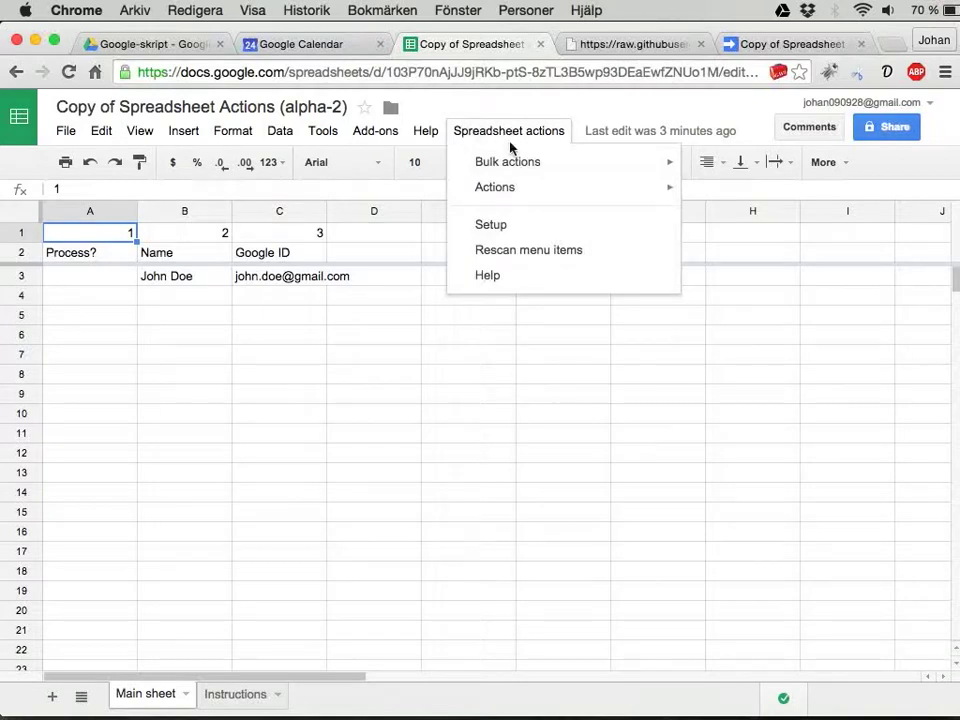
Step: Rescan menu items, then authorize the script's requested calendar and Google Drive permissions
{"action": "left_click", "coordinate": [555, 259]}
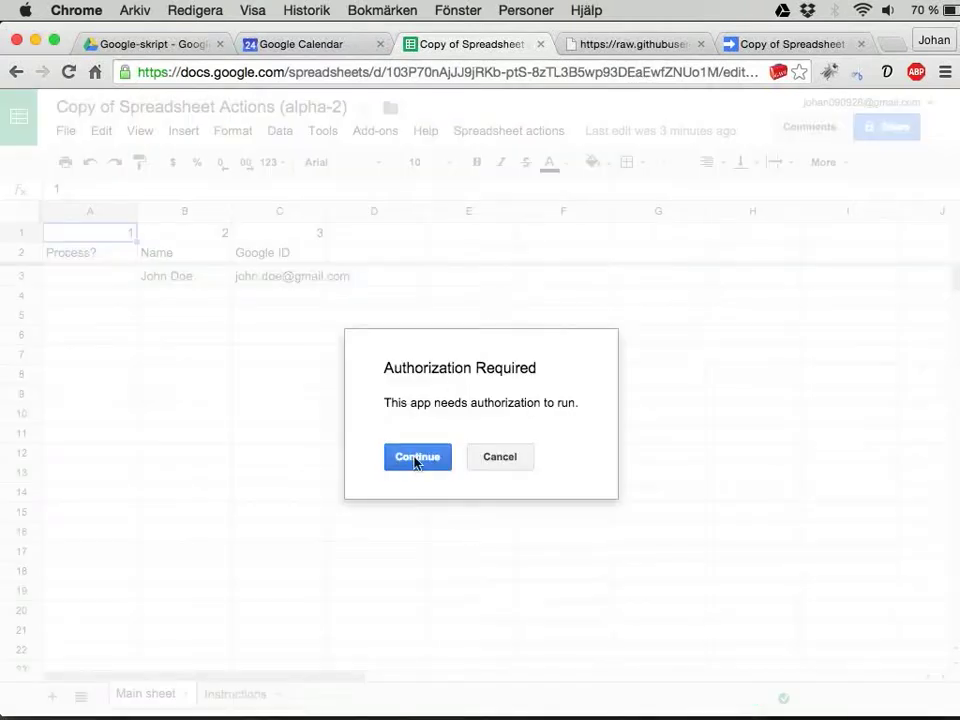
{"action": "left_click", "coordinate": [417, 457]}
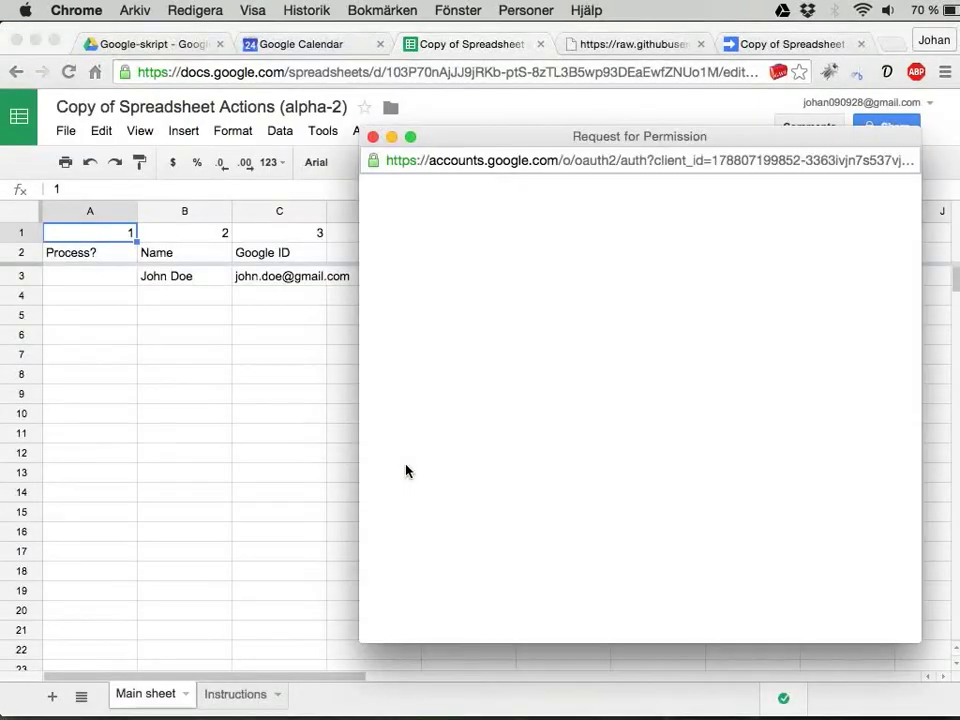
{"action": "scroll", "coordinate": [636, 396], "scroll_direction": "down", "scroll_amount": 2}
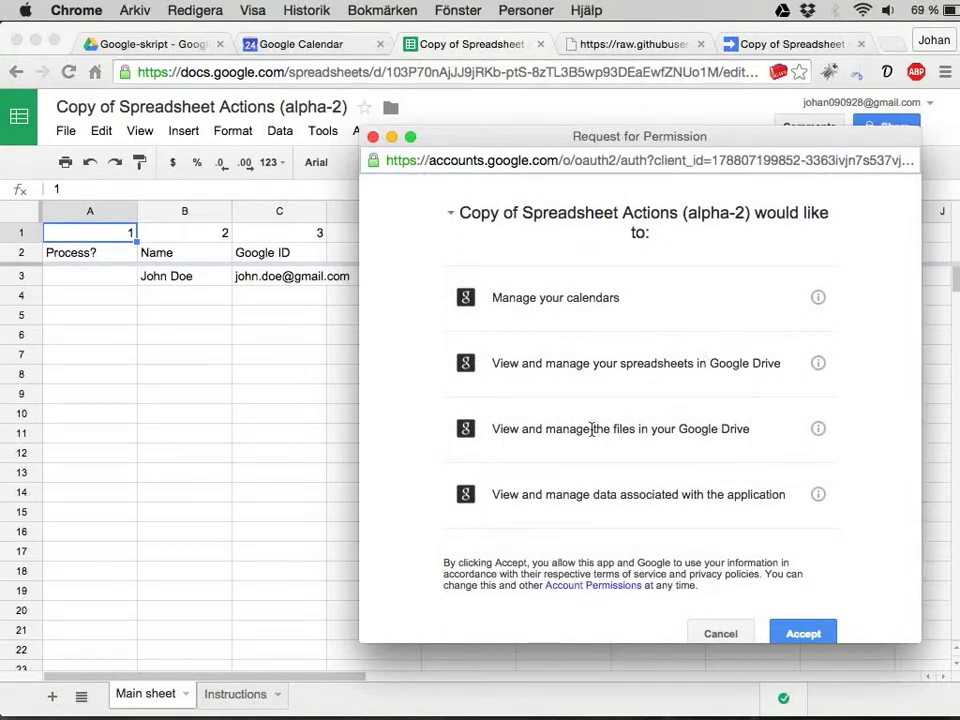
{"action": "left_click_drag", "start_coordinate": [576, 432], "coordinate": [665, 432]}
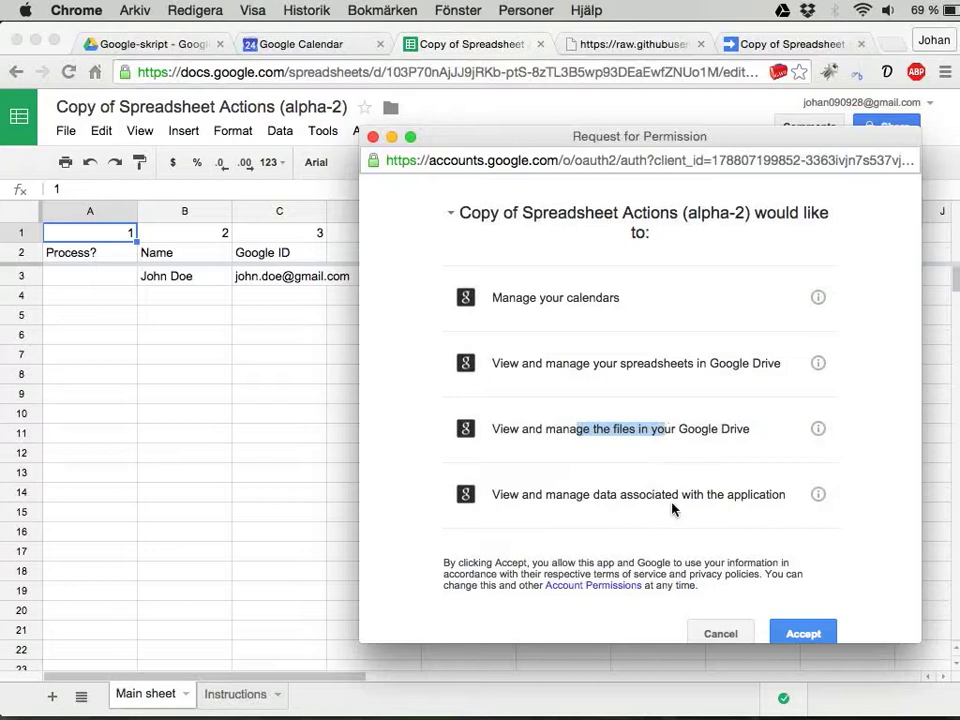
{"action": "scroll", "coordinate": [672, 508], "scroll_direction": "down", "scroll_amount": 1}
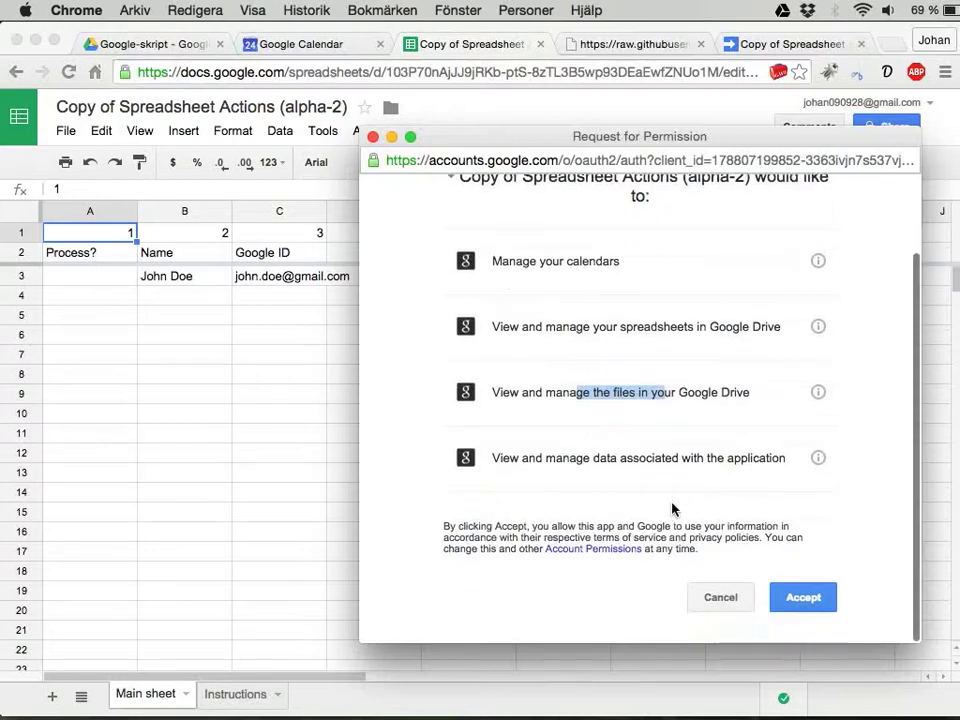
{"action": "left_click", "coordinate": [801, 602]}
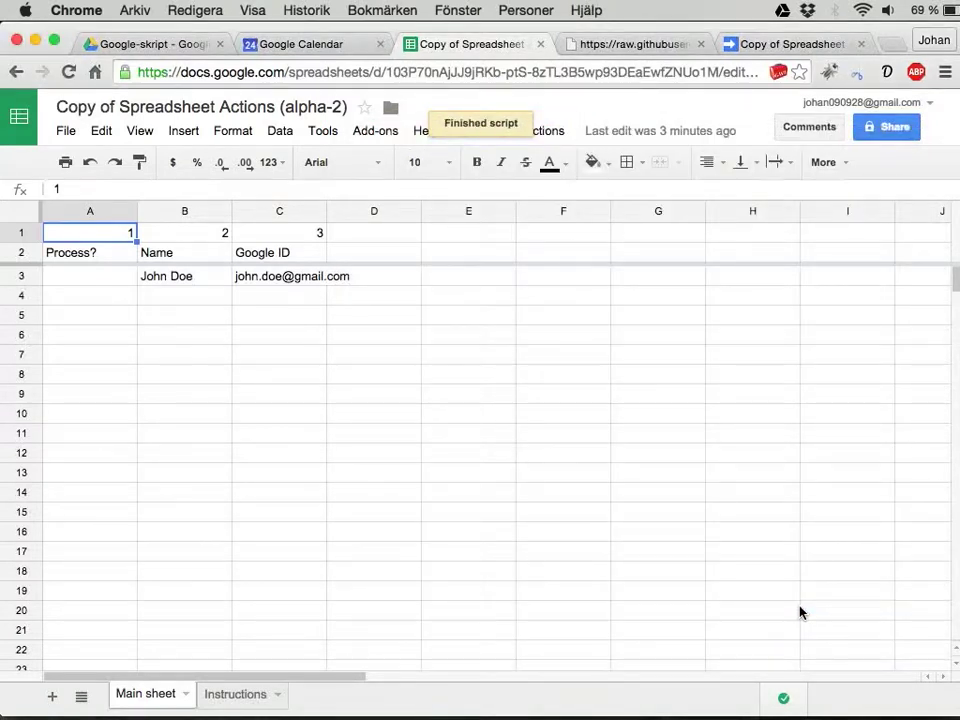
{"action": "left_click", "coordinate": [536, 131]}
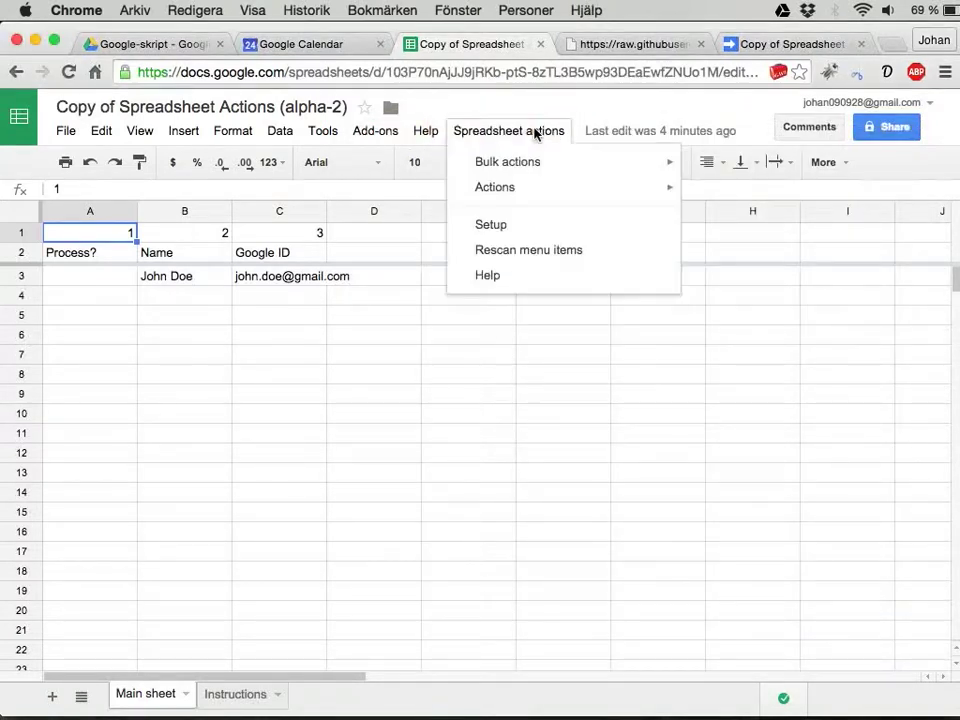
{"action": "mouse_move", "coordinate": [536, 170]}
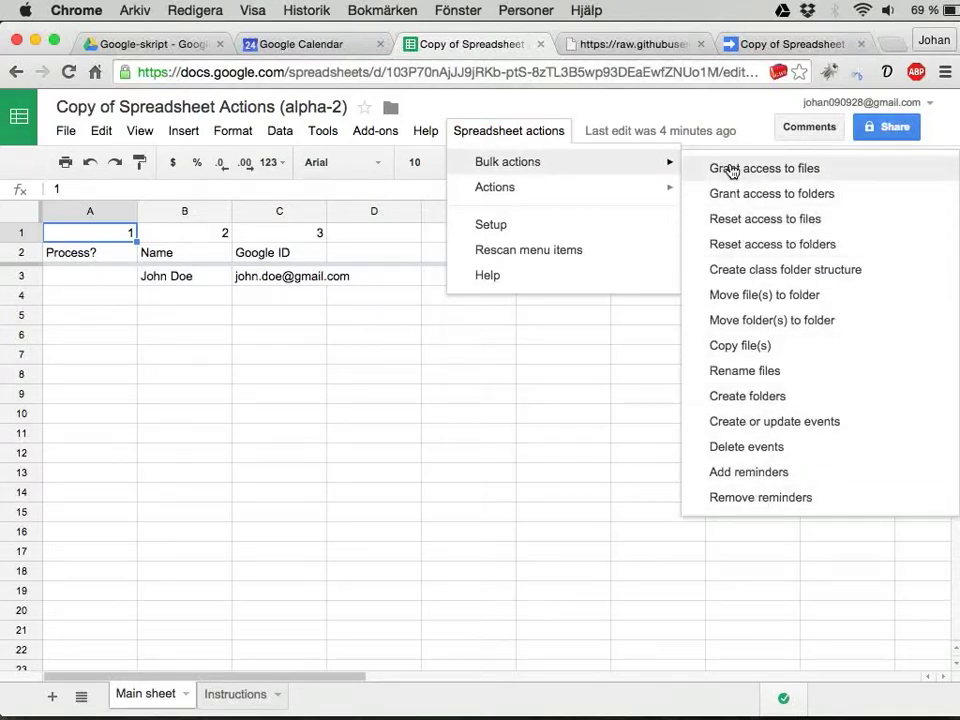
{"action": "left_click", "coordinate": [97, 279]}
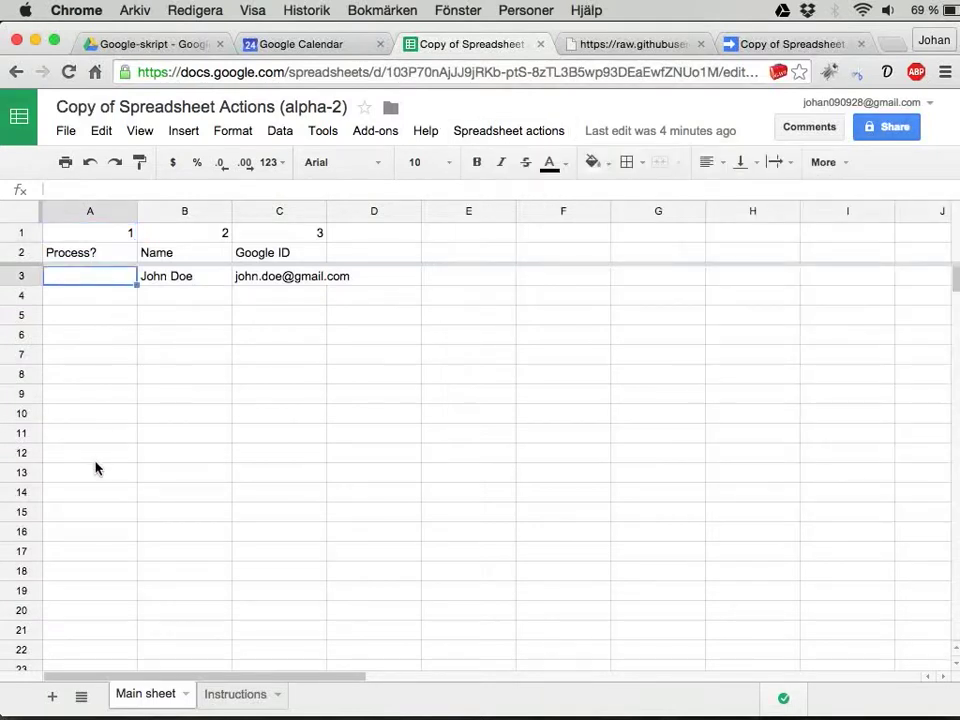
{"action": "left_click", "coordinate": [508, 131]}
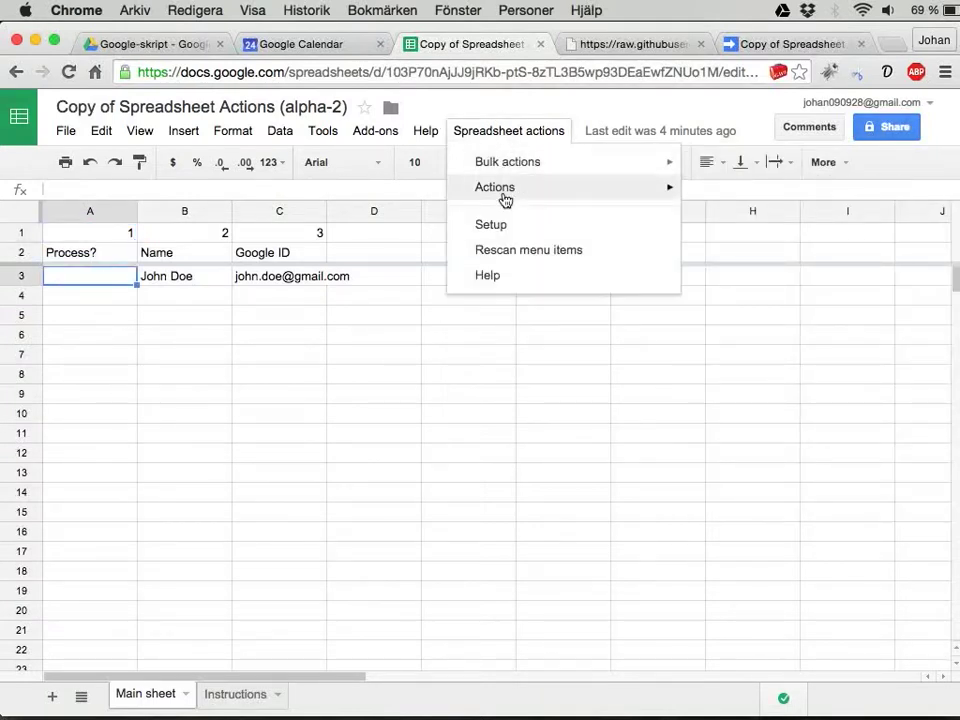
{"action": "mouse_move", "coordinate": [506, 195]}
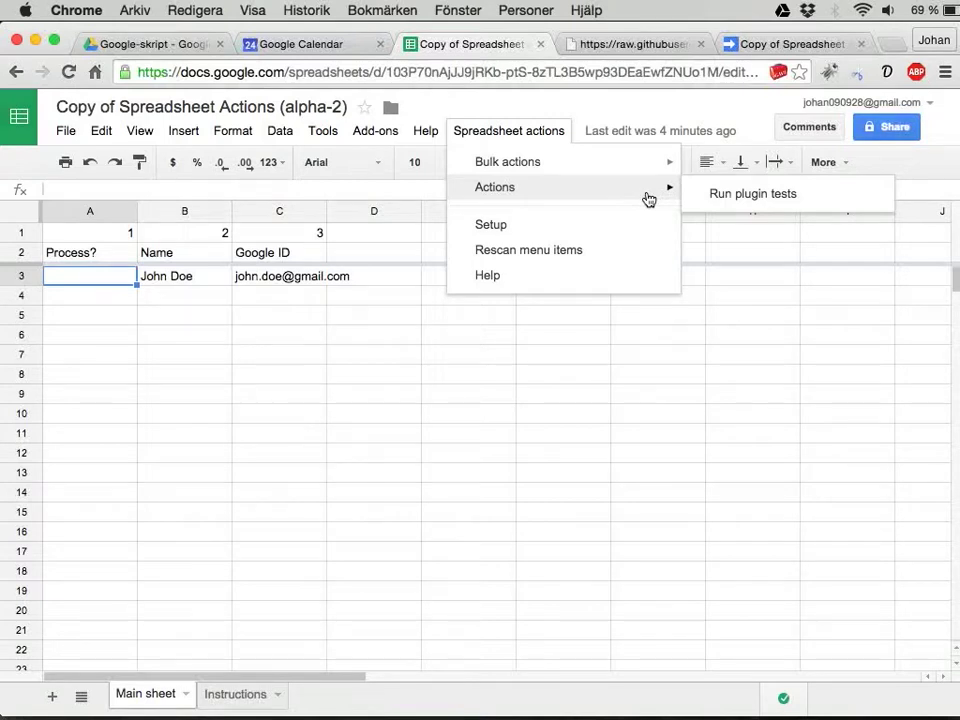
{"action": "left_click", "coordinate": [210, 321]}
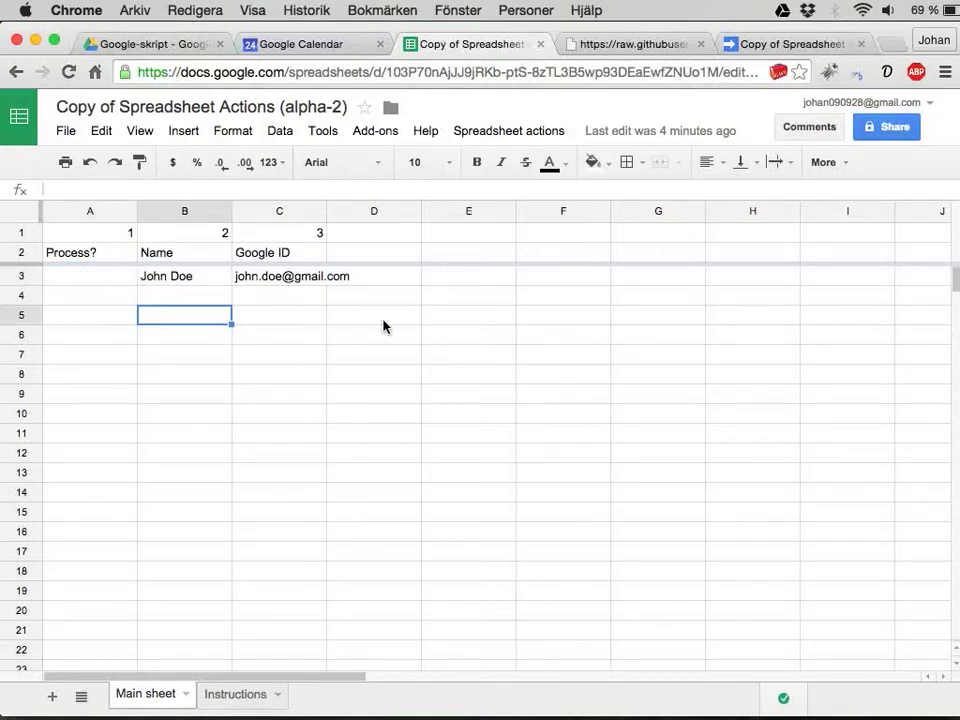